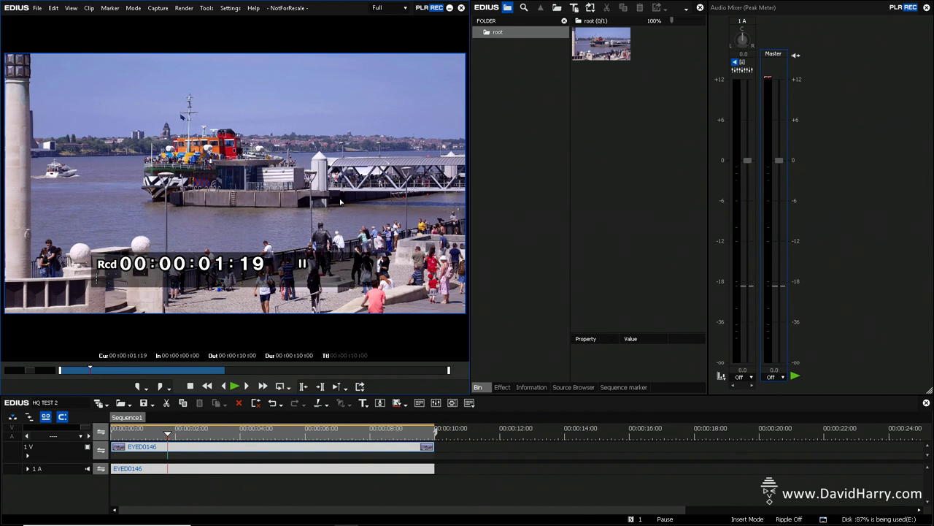
left_click(230, 8)
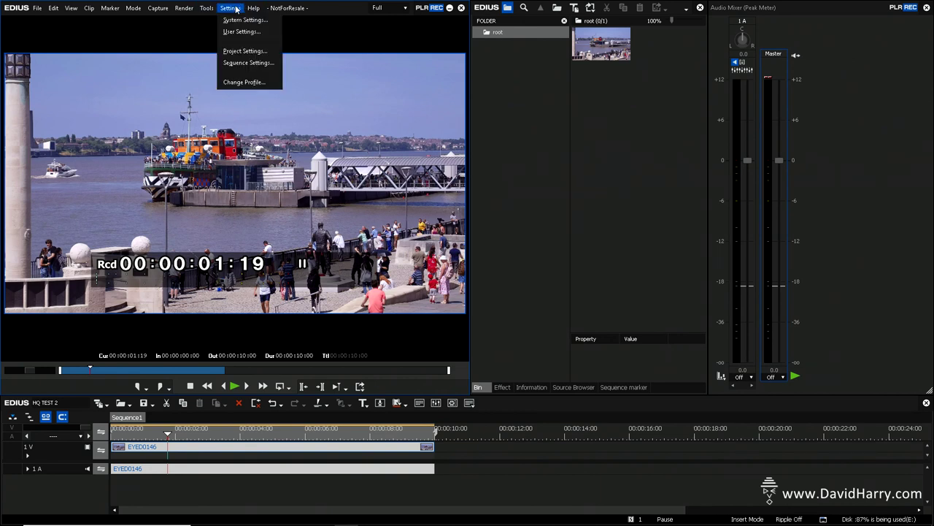
left_click(245, 51)
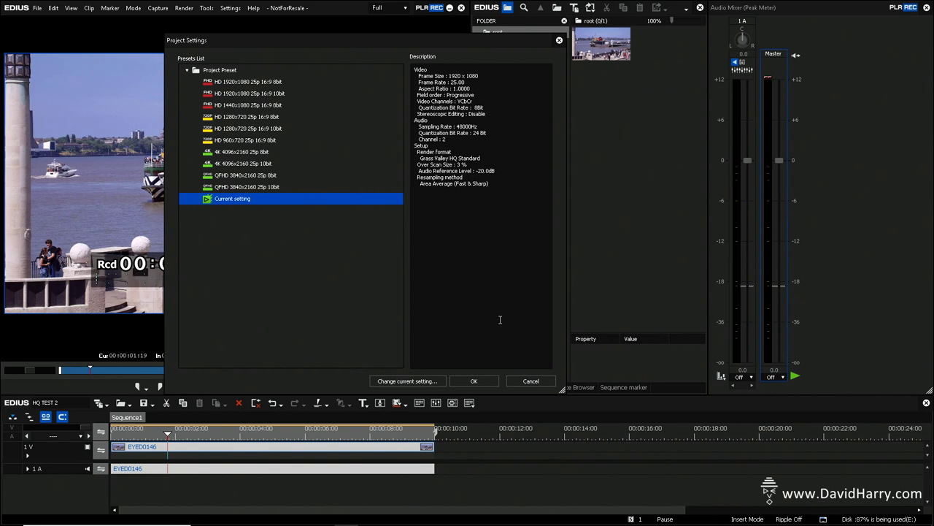
left_click(474, 381)
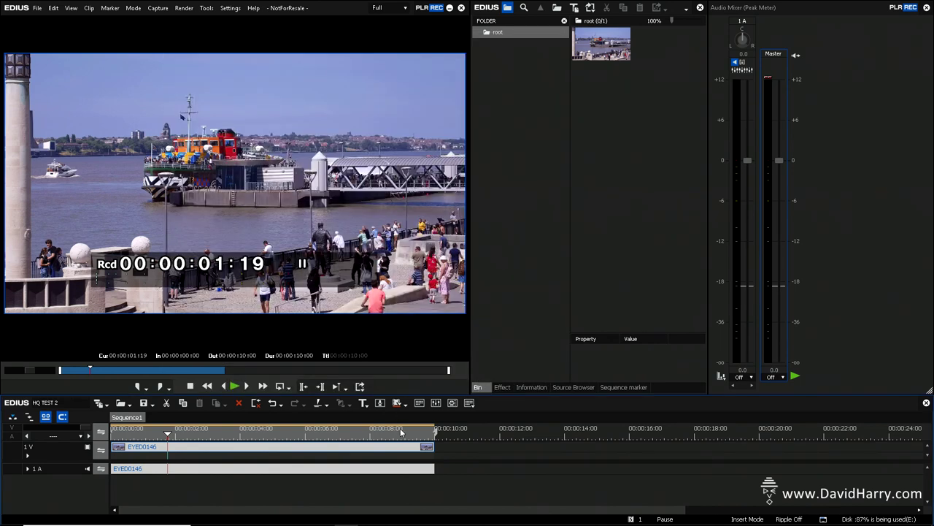
left_click(313, 431)
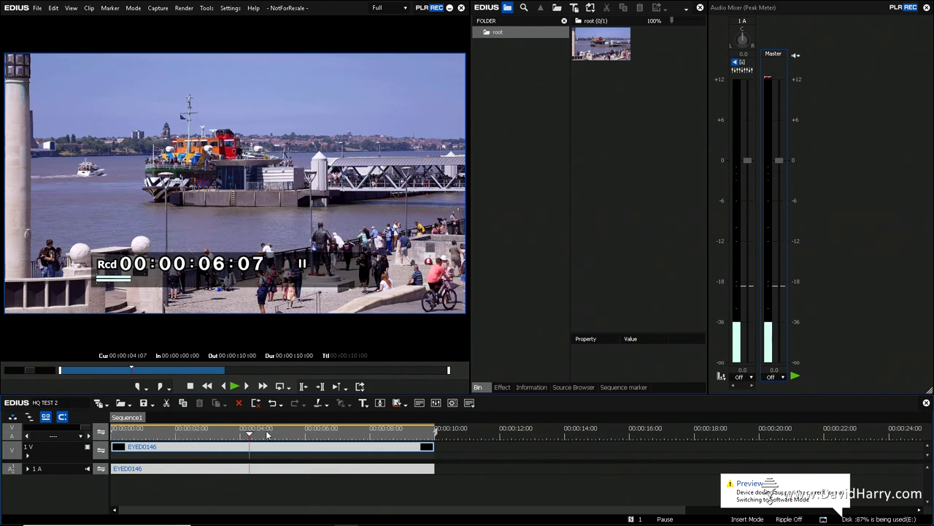
left_click(141, 429)
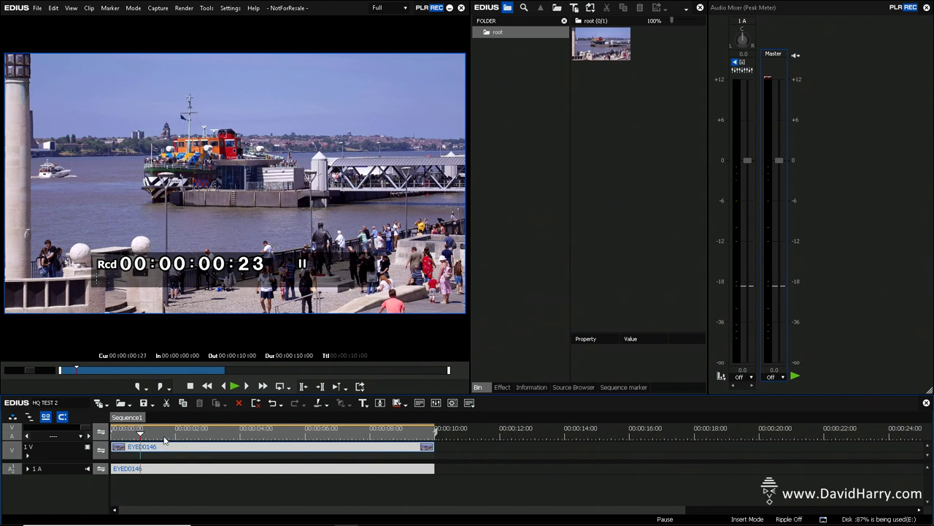
key("l")
key("l")
Step: Print Sequence1 to a Grass Valley HQ AVI at Online(Fine) quality named HQ FINE
left_click(240, 425)
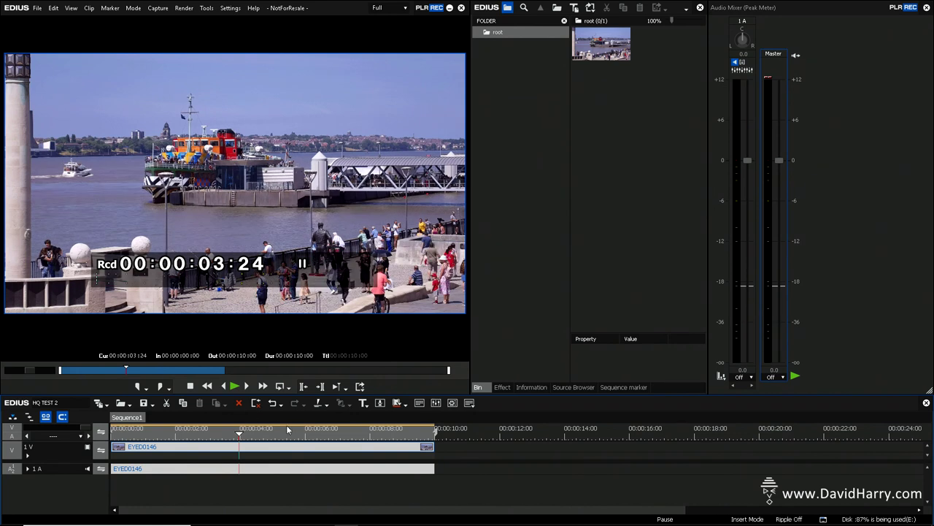
left_click(360, 386)
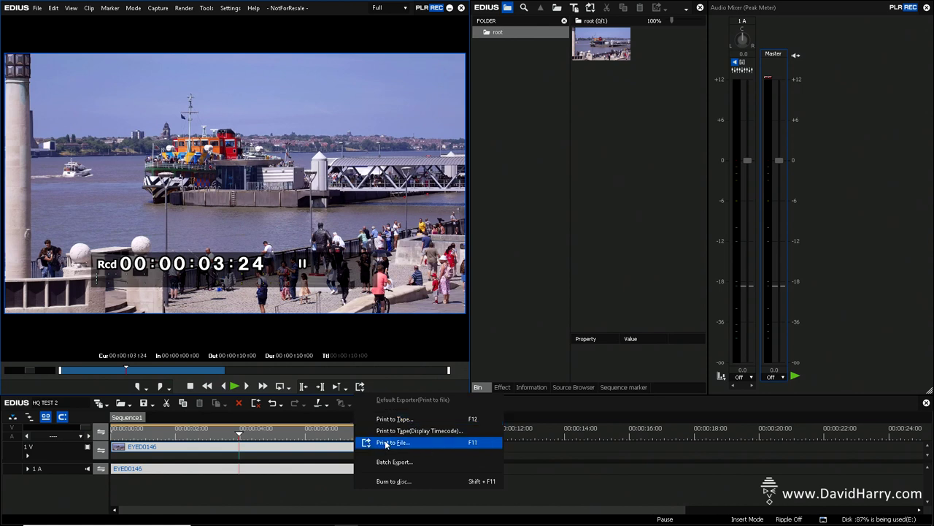
left_click(395, 443)
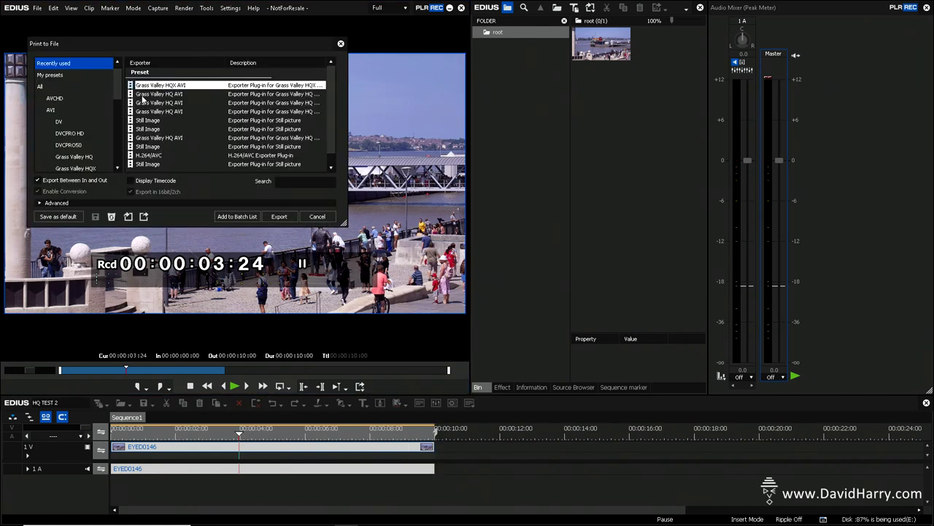
double_click(150, 137)
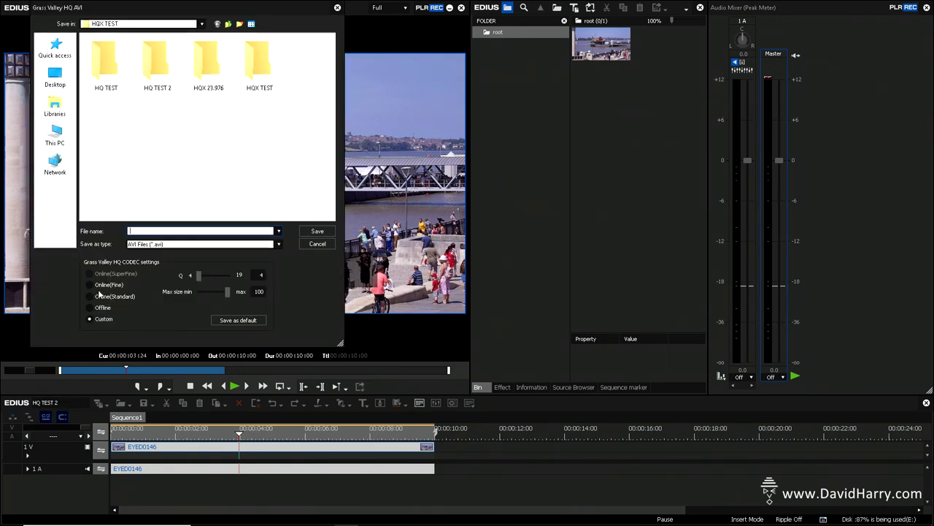
left_click(92, 287)
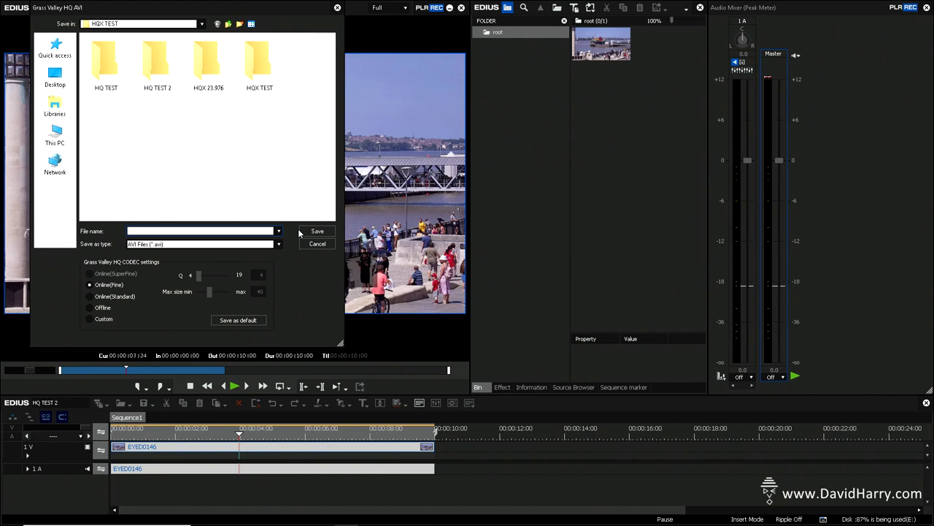
type("HQ FINE")
left_click(315, 231)
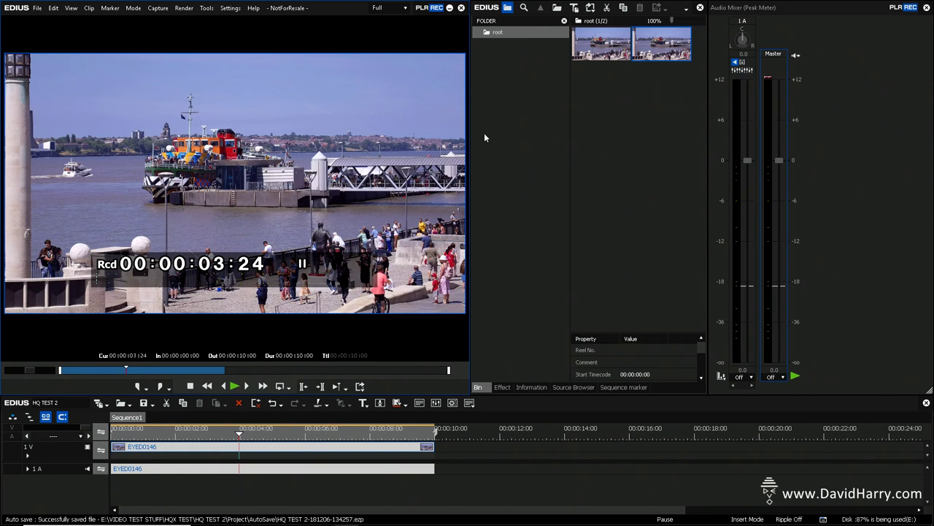
Step: Drop the new HQ FINE bin clip onto the timeline right after EYED0146
left_click(624, 168)
left_click_drag(657, 56, 452, 442)
left_click(449, 435)
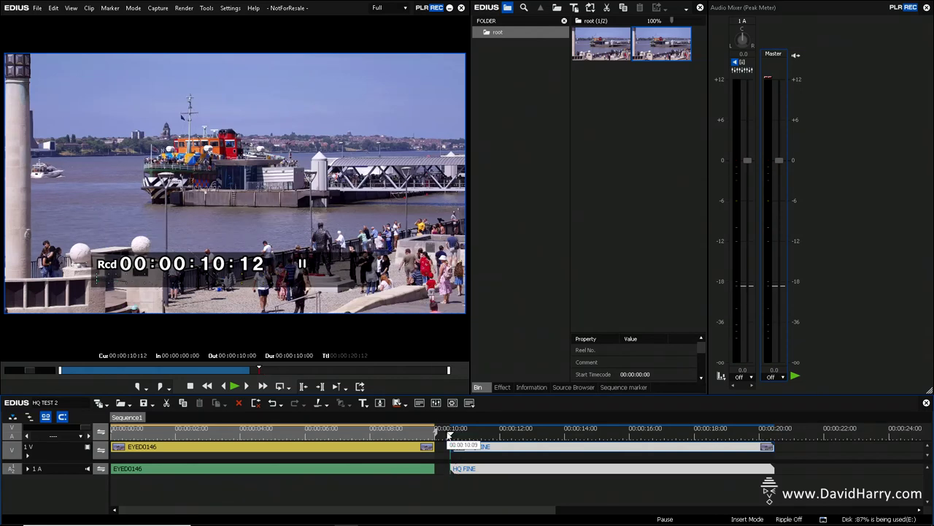
left_click(443, 446)
Step: Mark In/Out around the HQ FINE clip, from 00:00:10:12 to 00:00:20:12
left_click(691, 434)
key("End")
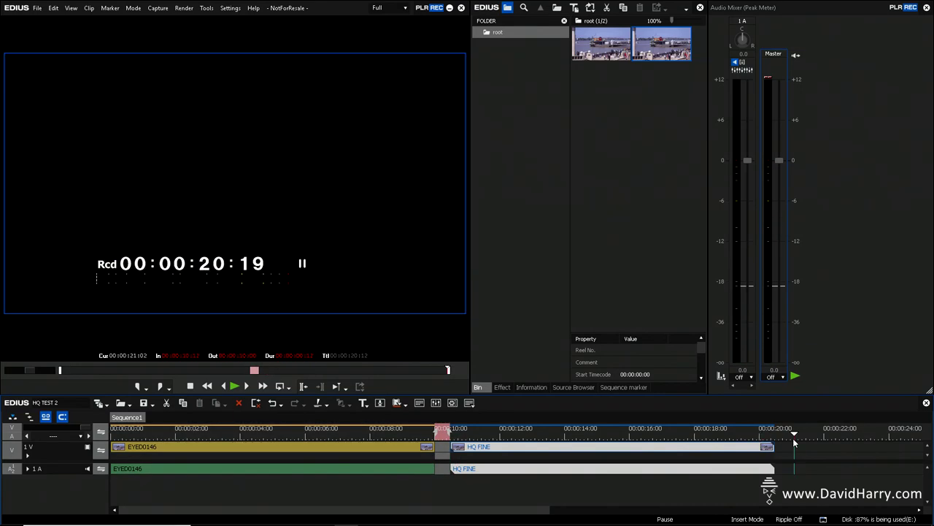
left_click(716, 446)
key("z")
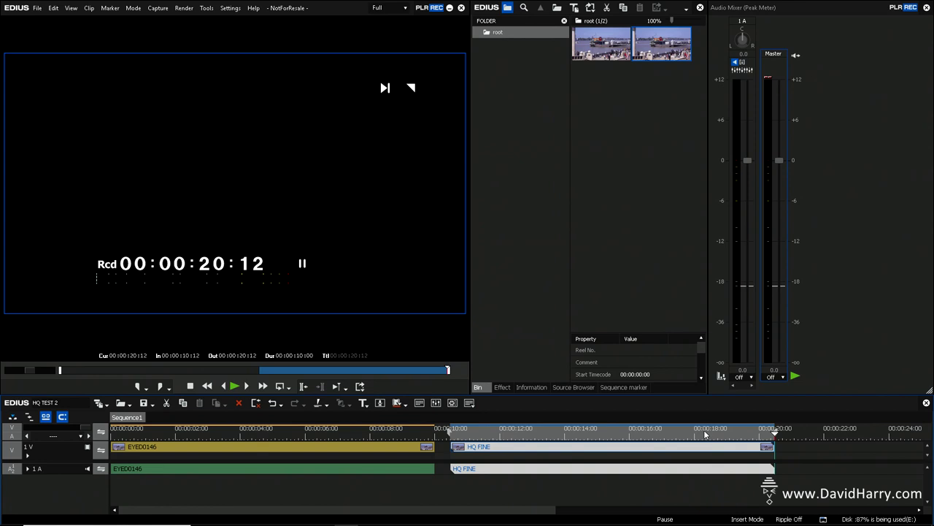
left_click(496, 434)
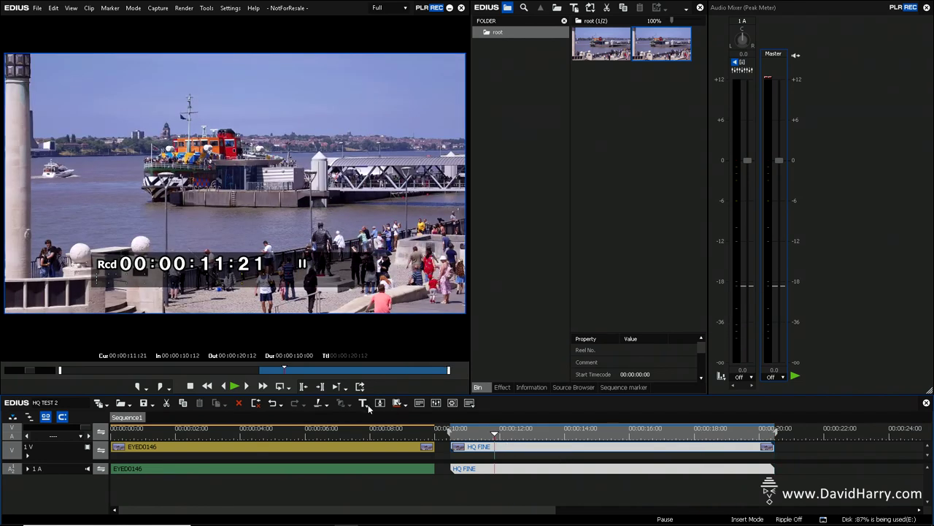
left_click(360, 387)
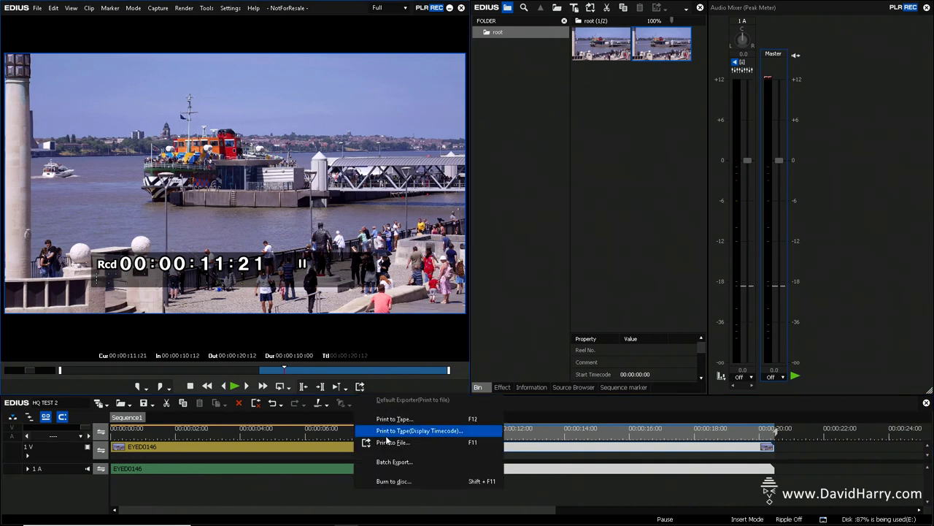
Step: Print the In/Out range to a Grass Valley HQ AVI file called HQ FINE TO HQ FINE
left_click(388, 443)
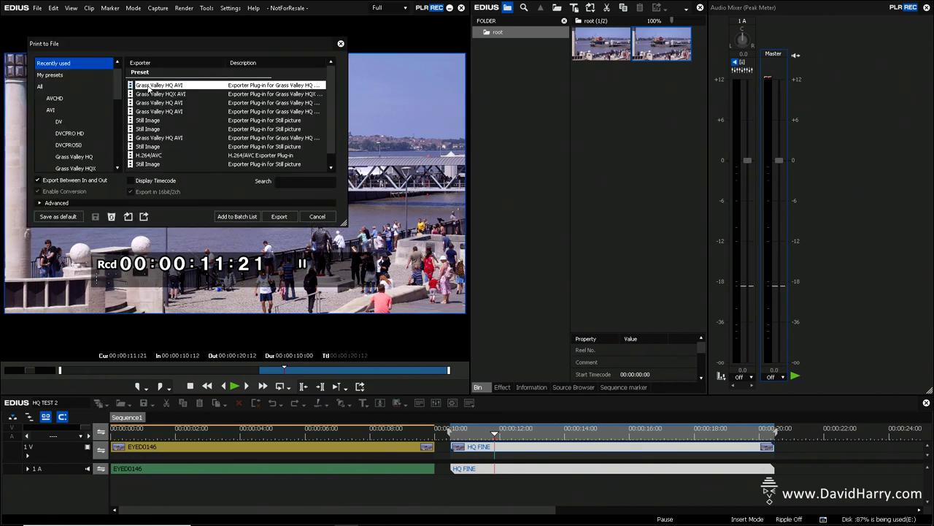
double_click(148, 85)
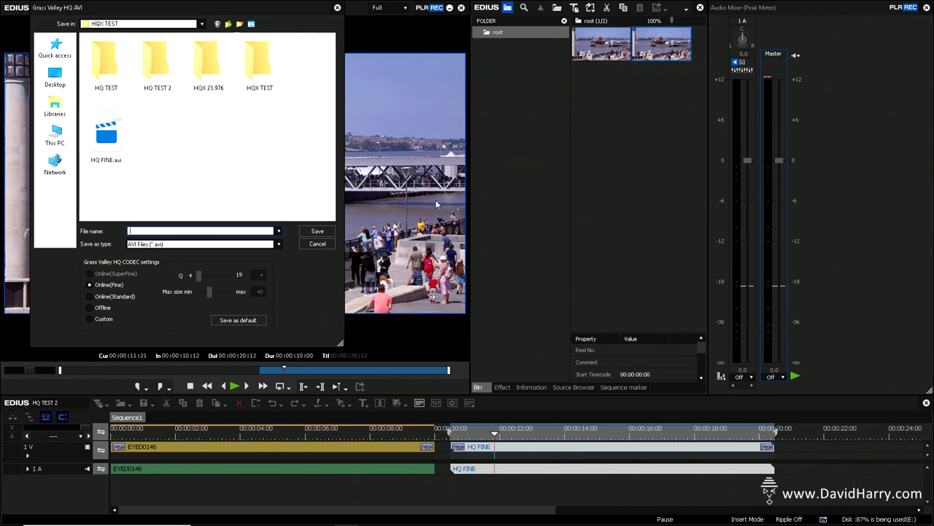
type("HQ")
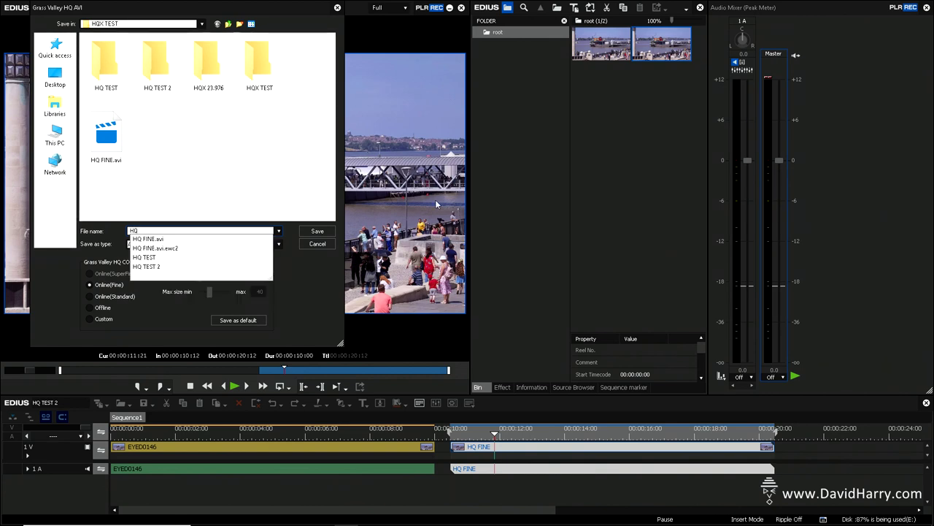
type(" FINE TO")
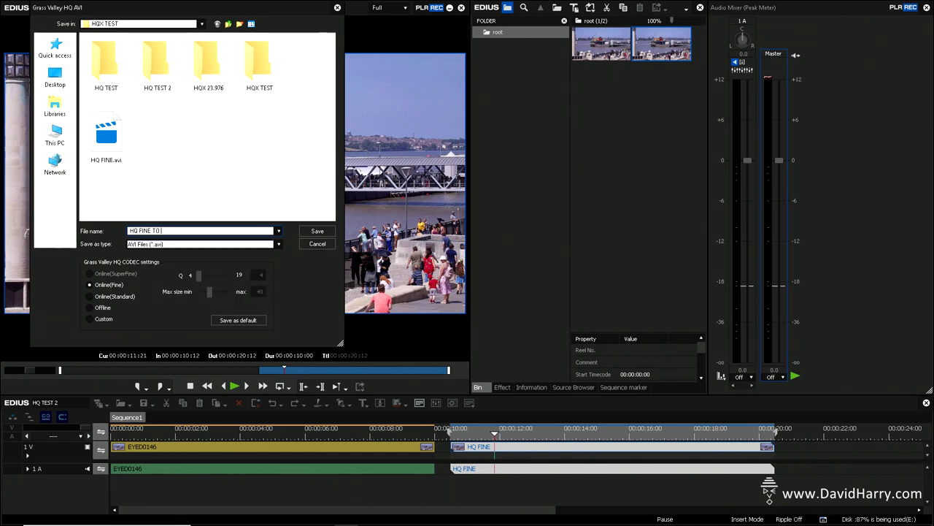
type(" HQ FINE")
left_click(318, 233)
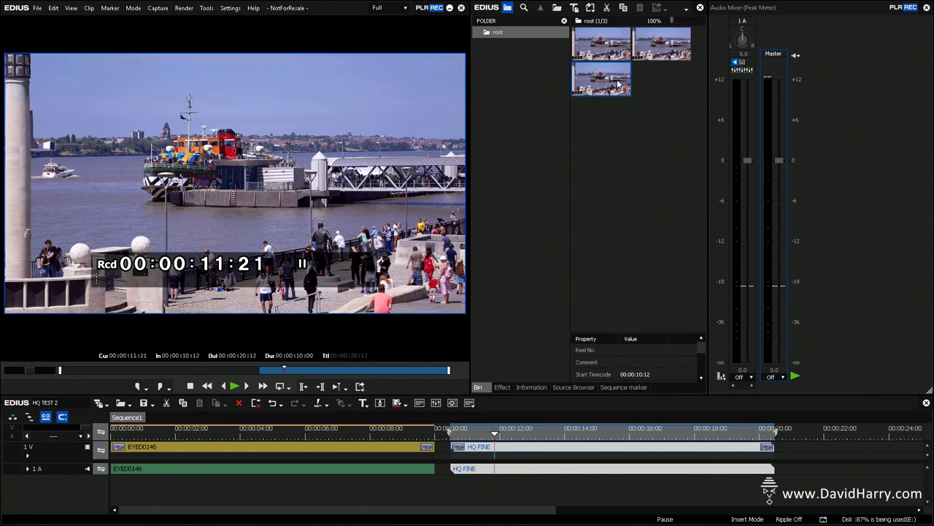
Step: Open the HQX TEST folder and show HQ FINE.avi's Properties, moved aside
double_click(575, 178)
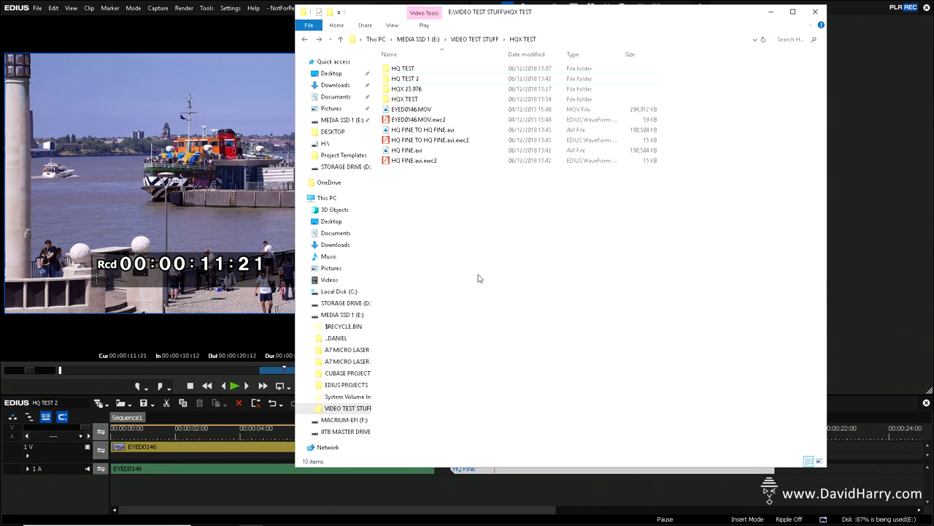
right_click(406, 153)
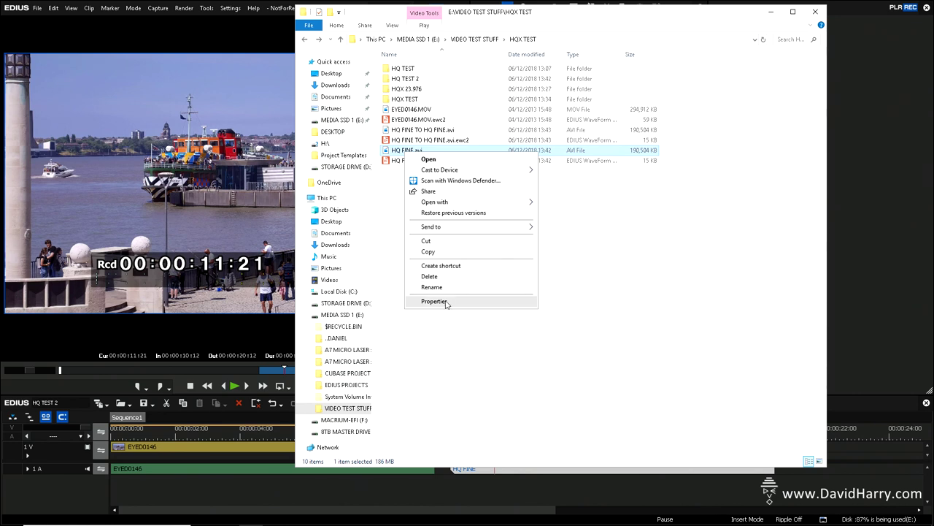
left_click(445, 301)
left_click_drag(509, 158, 208, 113)
Step: Place HQ FINE TO HQ FINE.avi's Properties beside it, both reading 186 MB
left_click(416, 131)
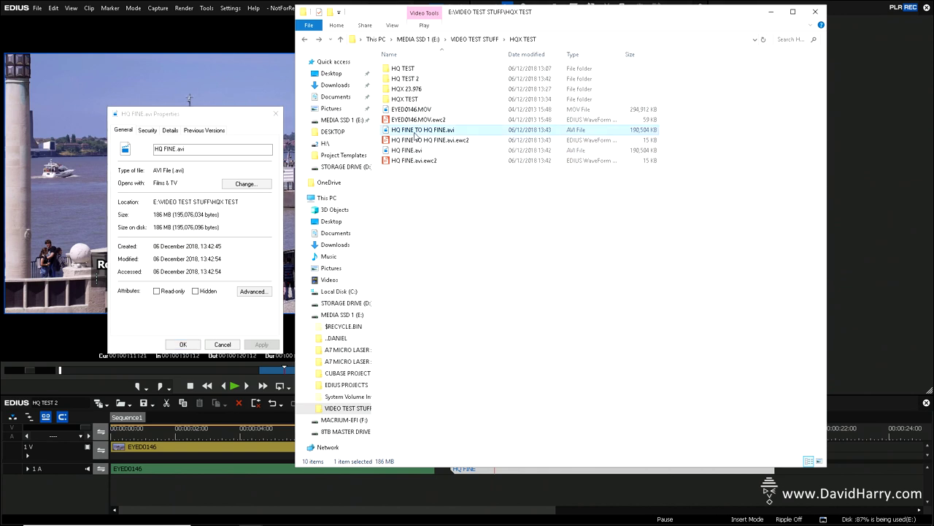
right_click(415, 131)
left_click(448, 285)
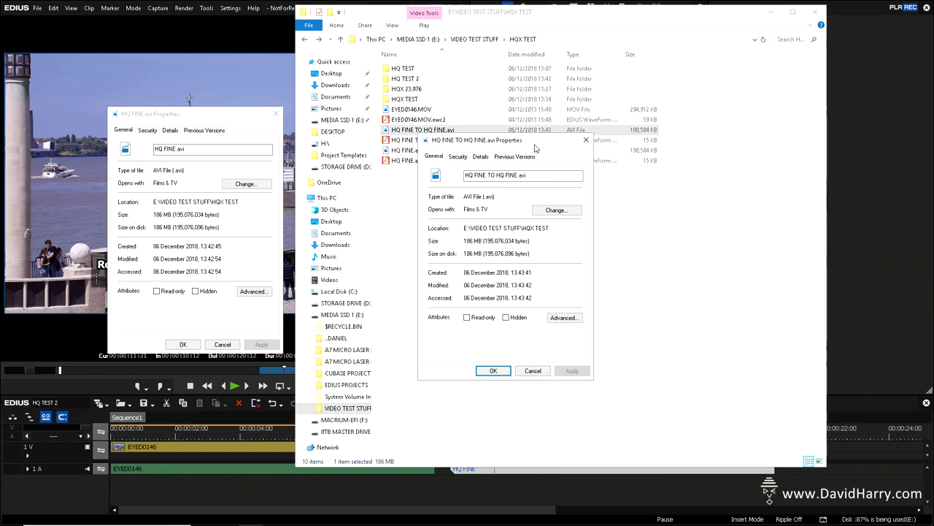
left_click_drag(538, 146, 411, 120)
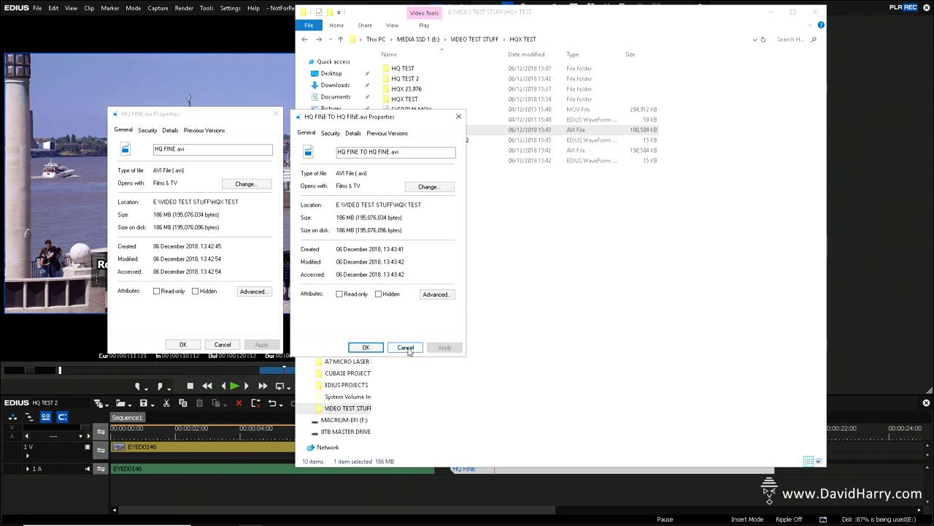
Step: Cut the HQ FINE clip at 00:00:11:15, 00:00:12:24, 00:00:14:20 and 00:00:17:21
left_click(456, 460)
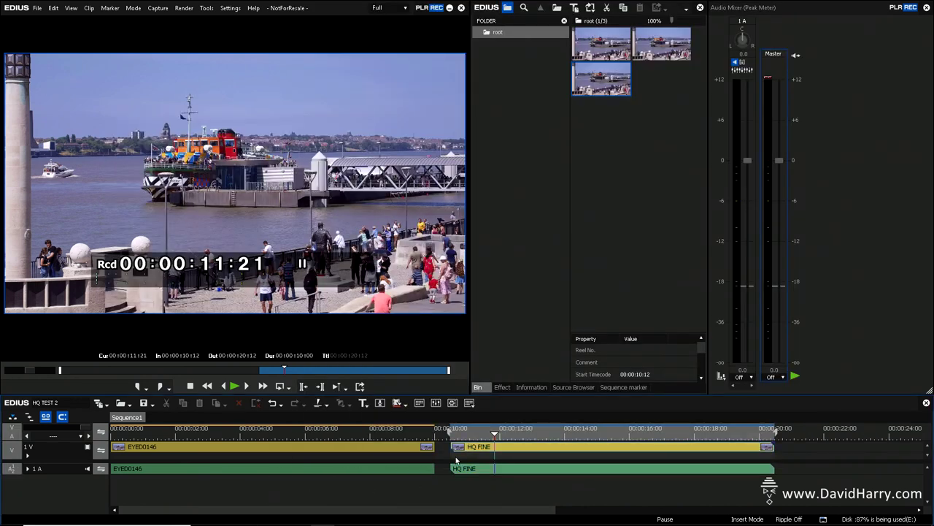
left_click_drag(457, 435, 455, 435)
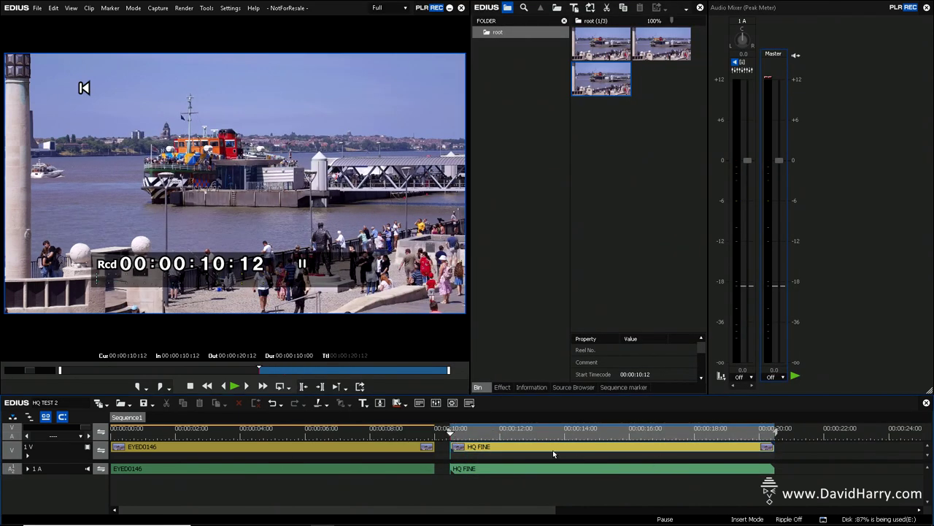
left_click(487, 433)
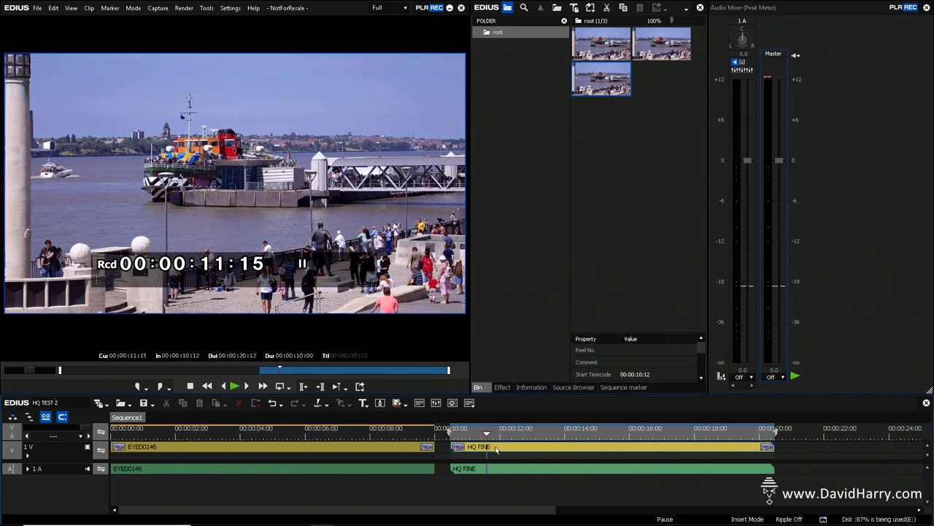
left_click(497, 450)
key("c")
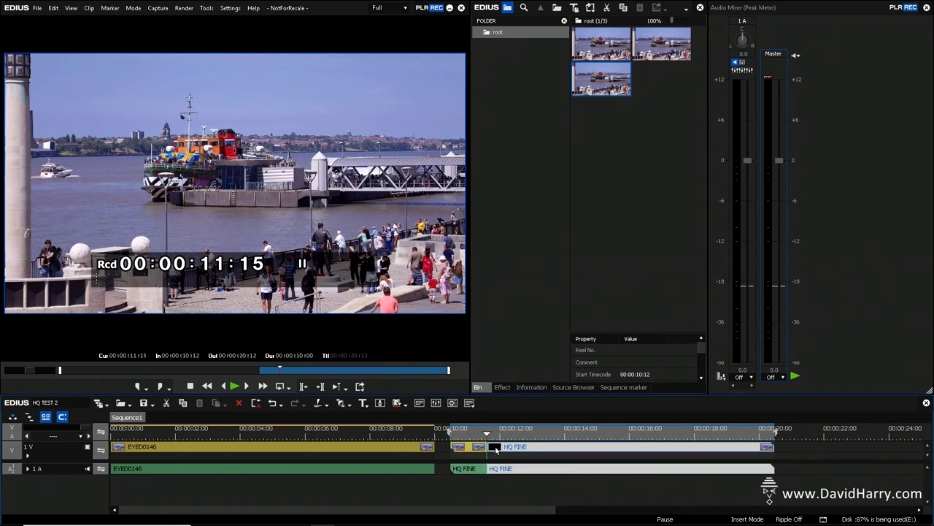
left_click(531, 433)
key("c")
left_click(591, 432)
key("c")
left_click(689, 431)
key("c")
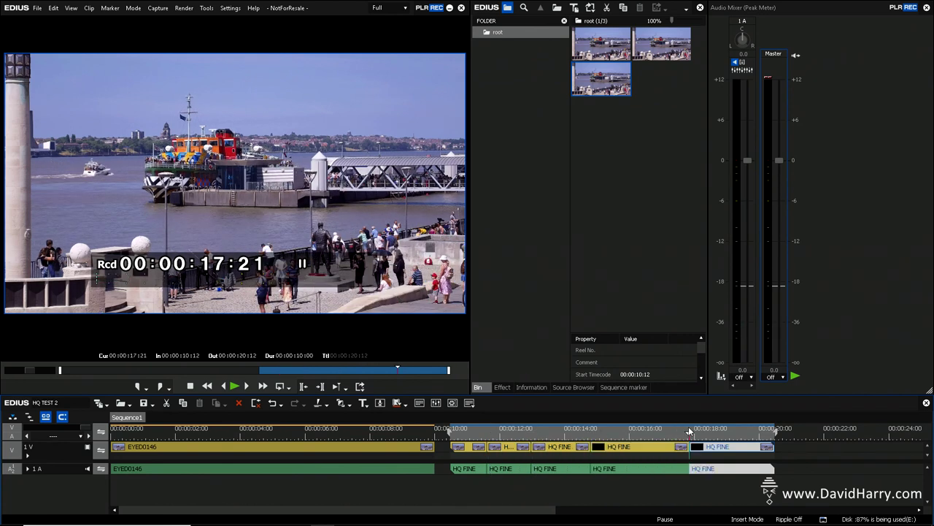
Step: Drag the HQ FINE pieces into a new order, closing every gap between them
left_click_drag(558, 447, 805, 450)
left_click_drag(509, 448, 569, 449)
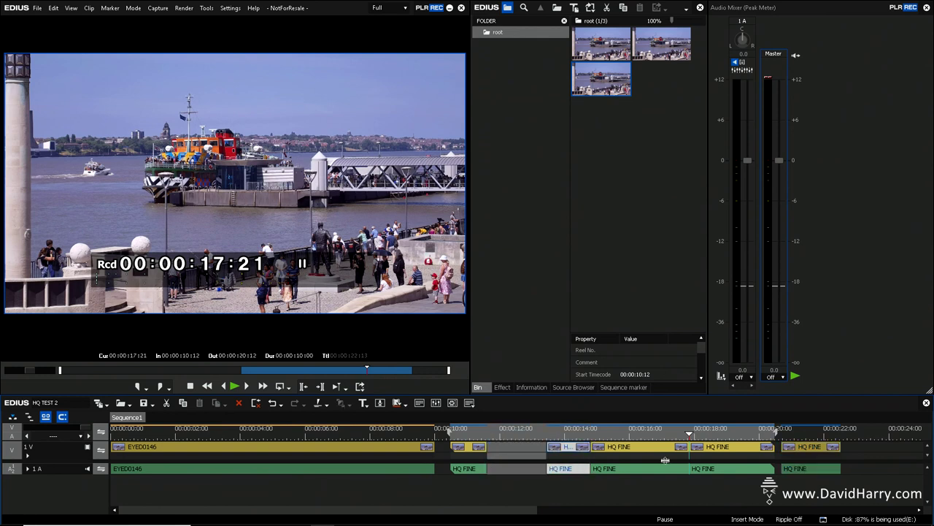
left_click_drag(811, 453, 908, 452)
left_click_drag(792, 499, 719, 452)
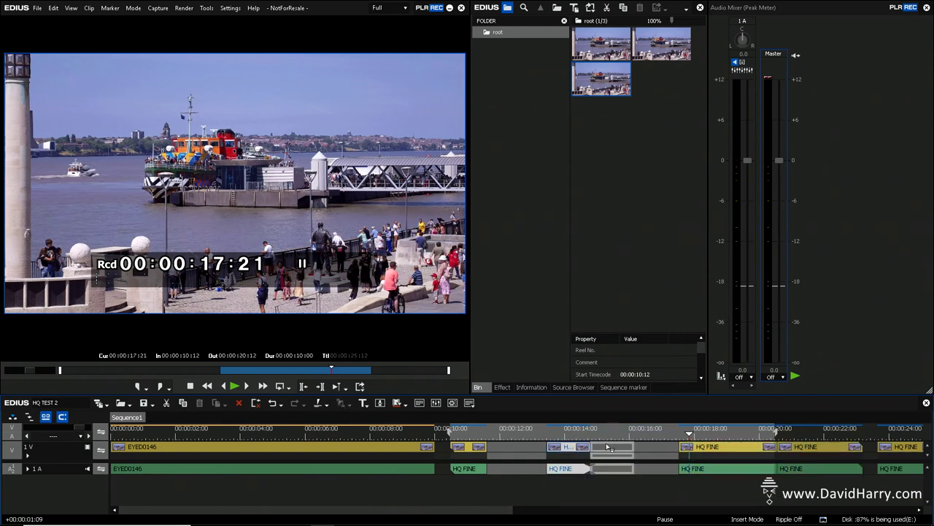
left_click_drag(906, 448, 518, 453)
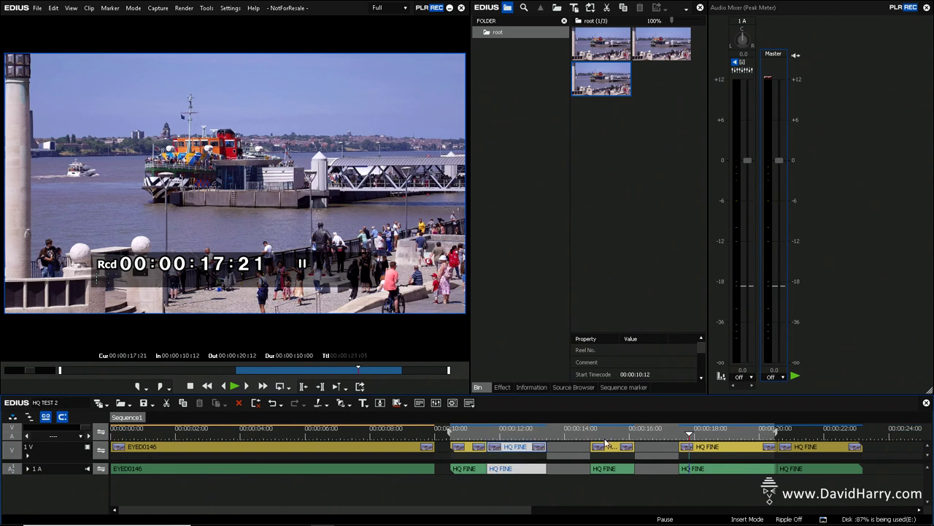
left_click(610, 447)
left_click_drag(619, 447, 902, 448)
left_click_drag(738, 449, 605, 450)
left_click_drag(902, 446, 672, 448)
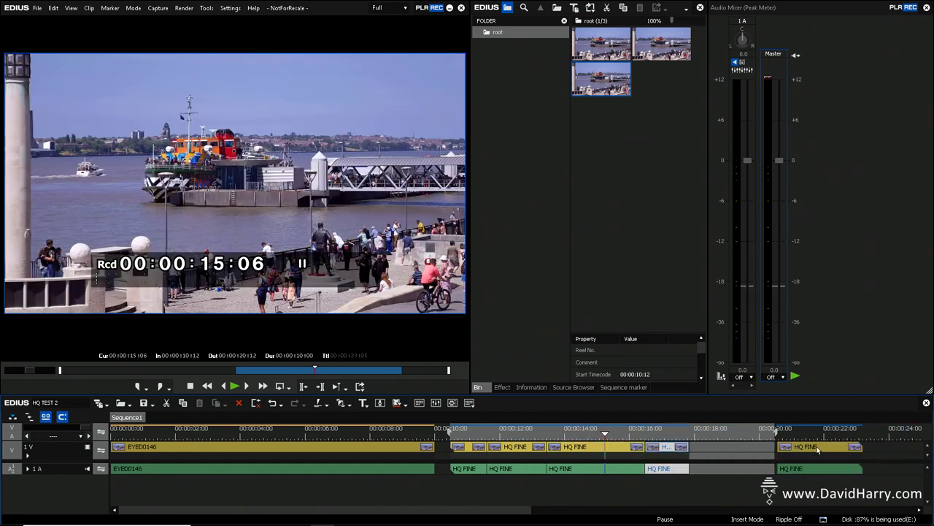
left_click_drag(818, 451, 730, 446)
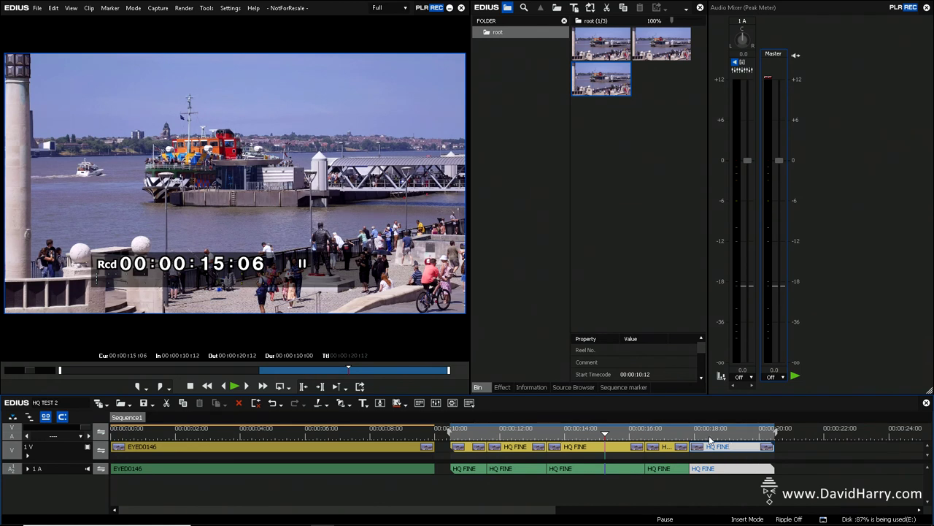
left_click(670, 435)
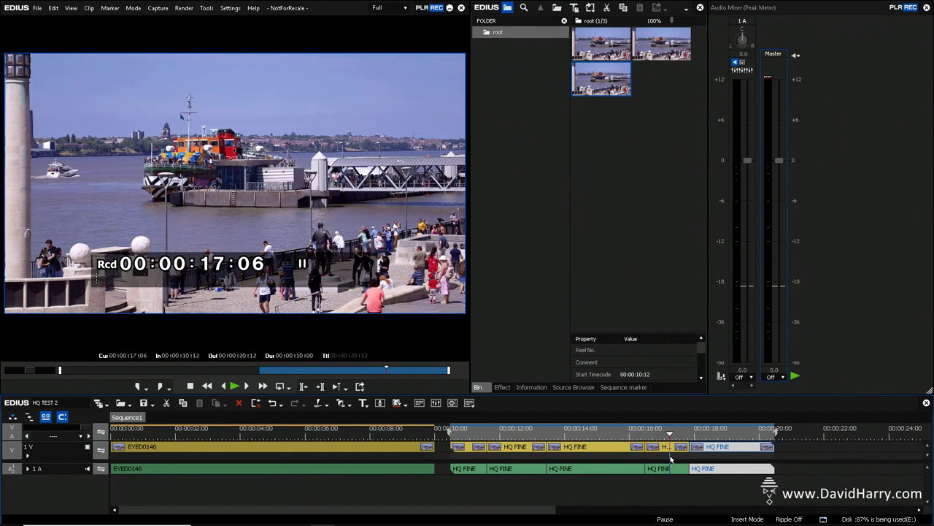
left_click(360, 387)
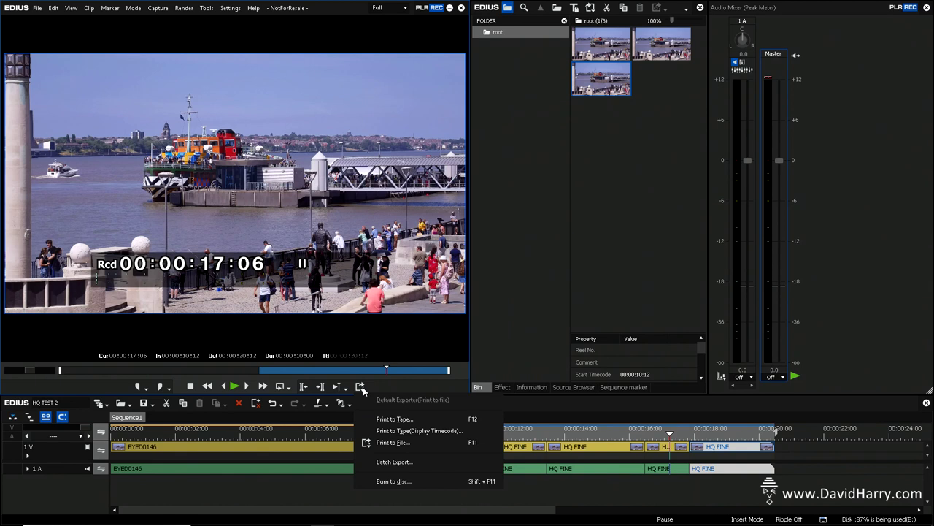
Step: Print the reshuffled range to a Grass Valley HQ AVI at Online(Fine) named FINE EDIT
left_click(385, 443)
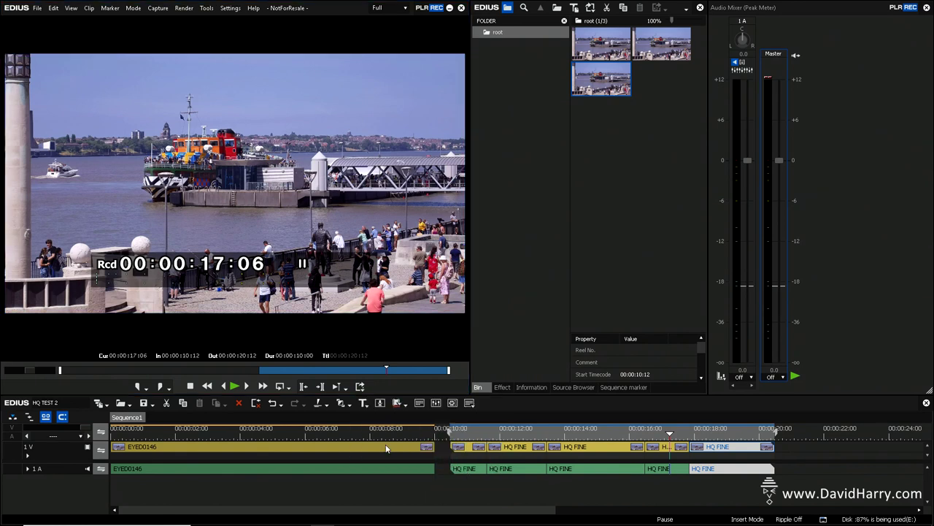
left_click(167, 86)
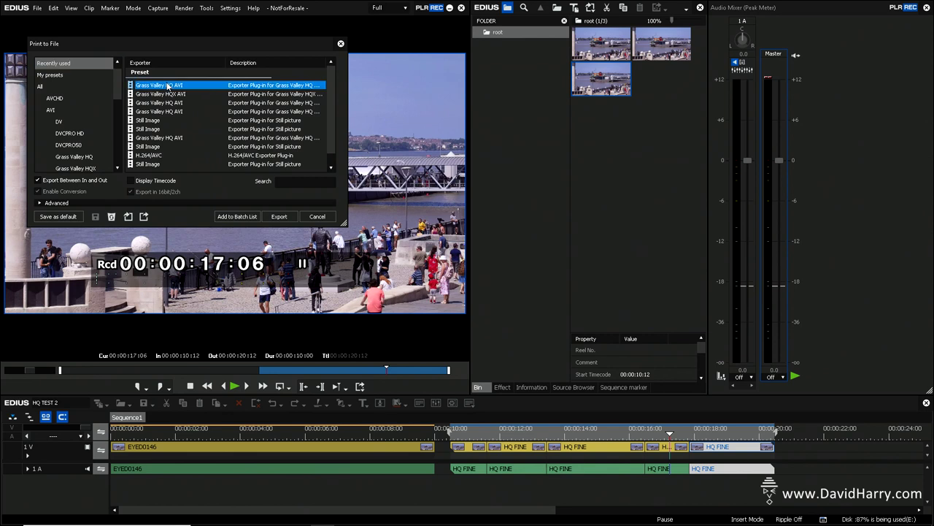
double_click(167, 85)
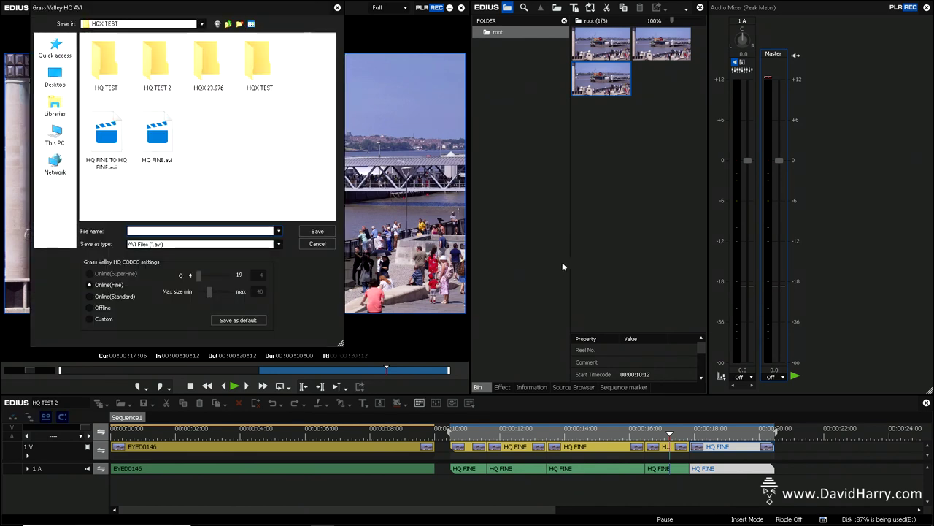
type("FINE EDIT")
left_click(315, 232)
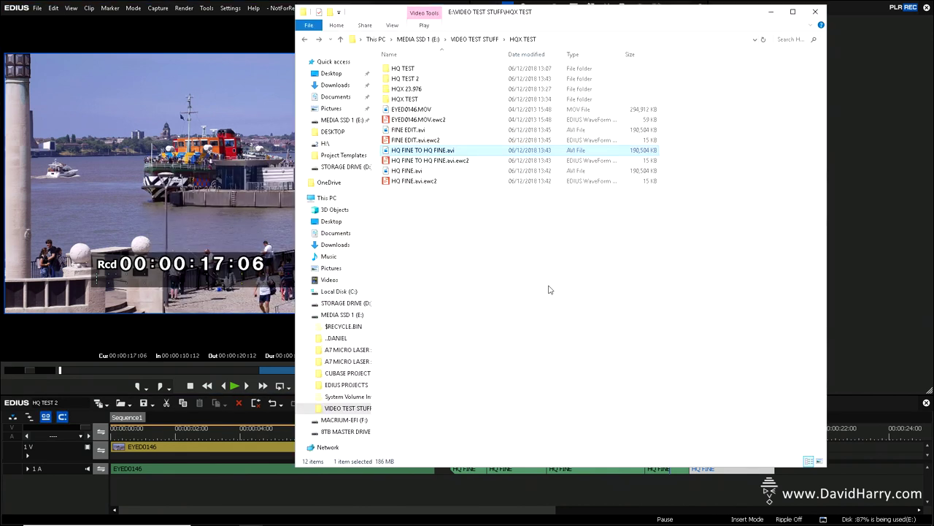
Step: Open the Properties of HQ FINE.avi in the HQX TEST folder
left_click(505, 287)
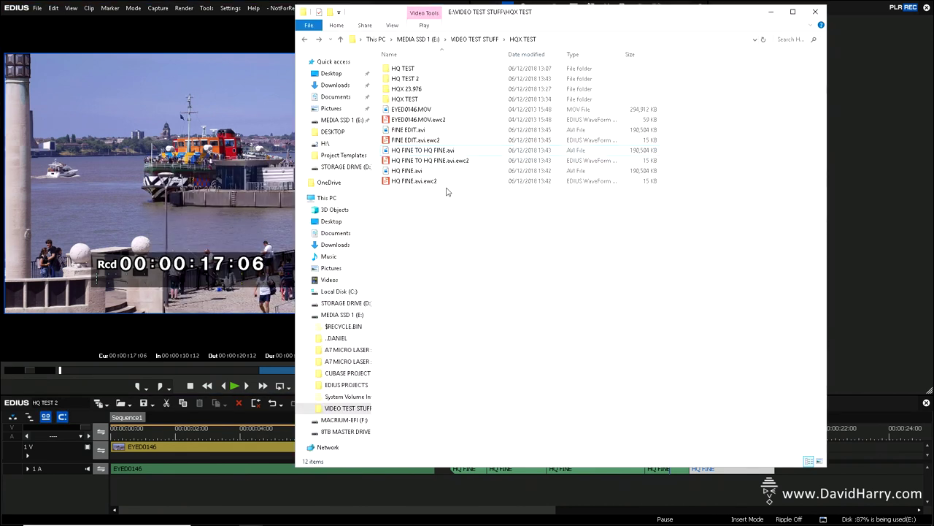
right_click(394, 175)
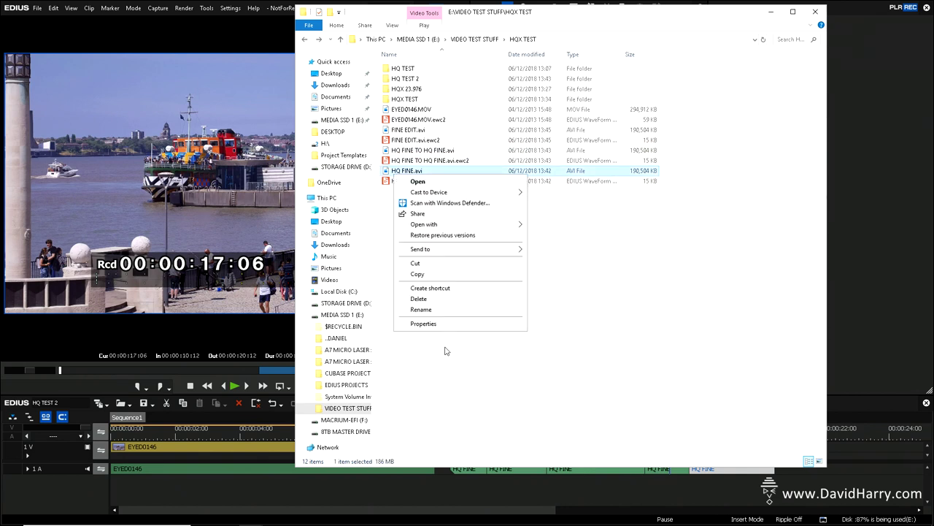
left_click(441, 324)
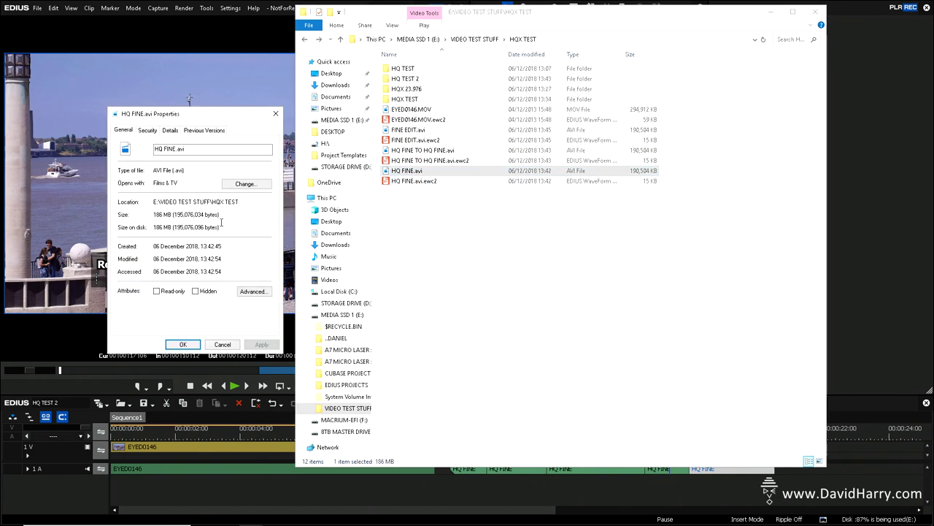
Step: Place FINE EDIT.avi's Properties beside it, both showing 186 MB
left_click(410, 130)
right_click(407, 132)
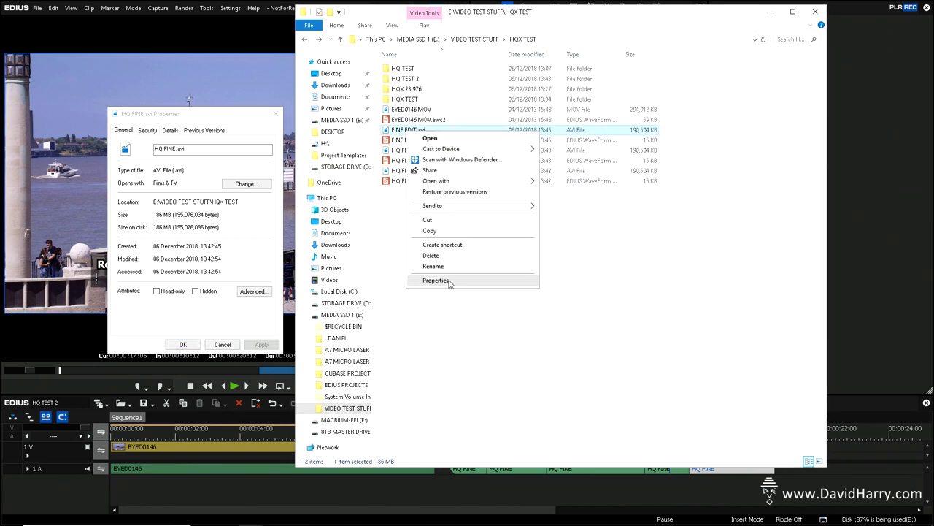
left_click(437, 280)
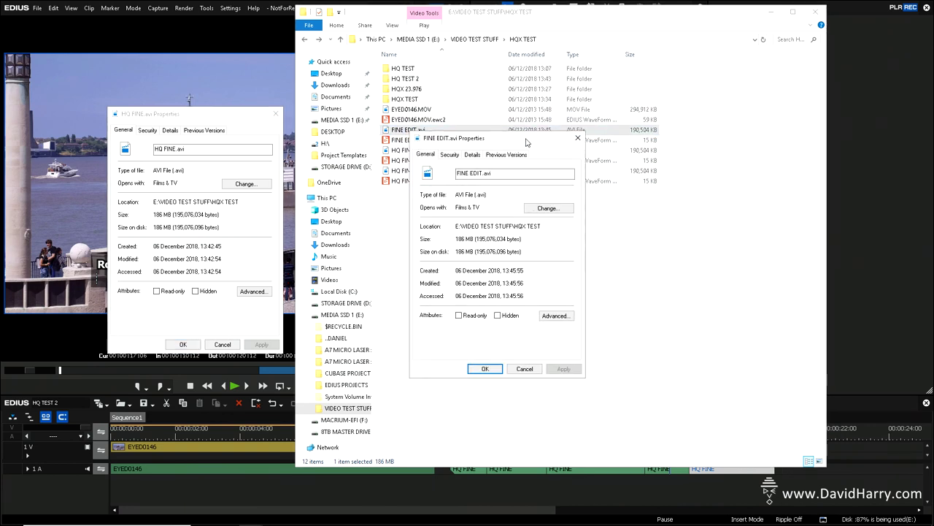
left_click_drag(521, 141, 391, 117)
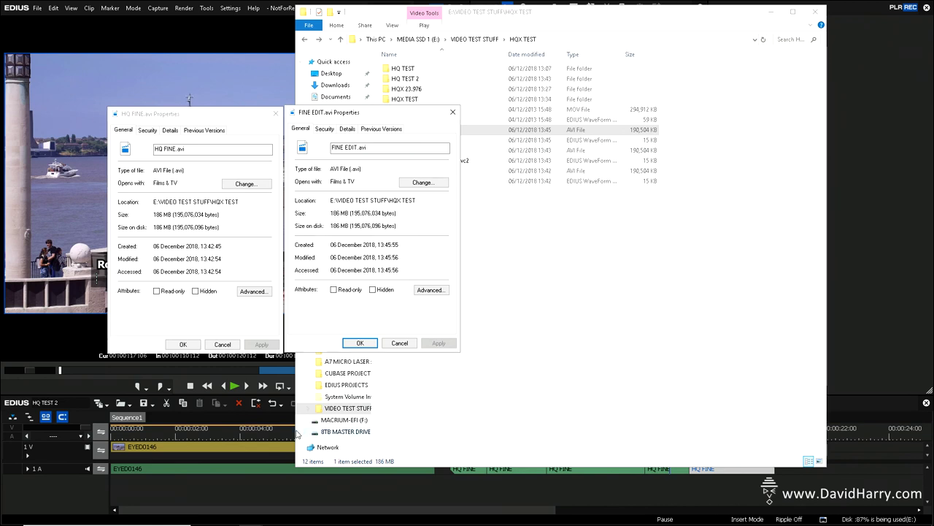
left_click(249, 487)
Step: Export the edit as a Grass Valley HQ AVI named MAX using Custom quality, max 97
left_click(476, 432)
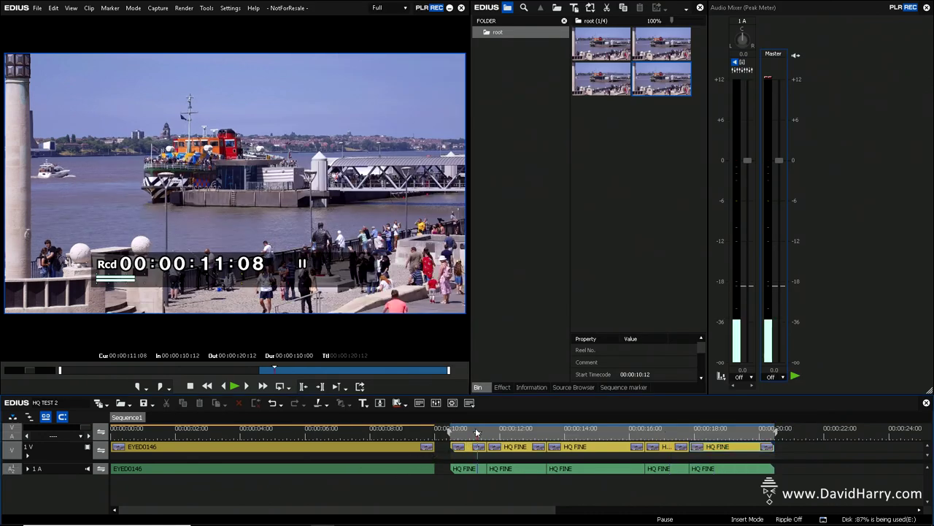
mouse_move(476, 432)
left_mouse_down()
mouse_move(759, 443)
mouse_move(514, 449)
mouse_move(733, 451)
mouse_move(500, 444)
mouse_move(555, 443)
mouse_move(478, 438)
mouse_move(686, 446)
mouse_move(480, 431)
left_mouse_up()
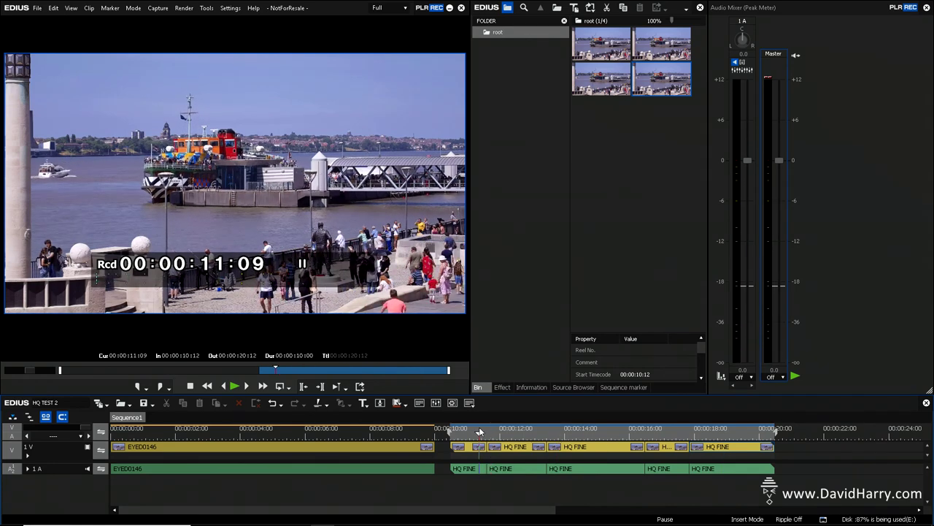
left_click(361, 387)
left_click(386, 441)
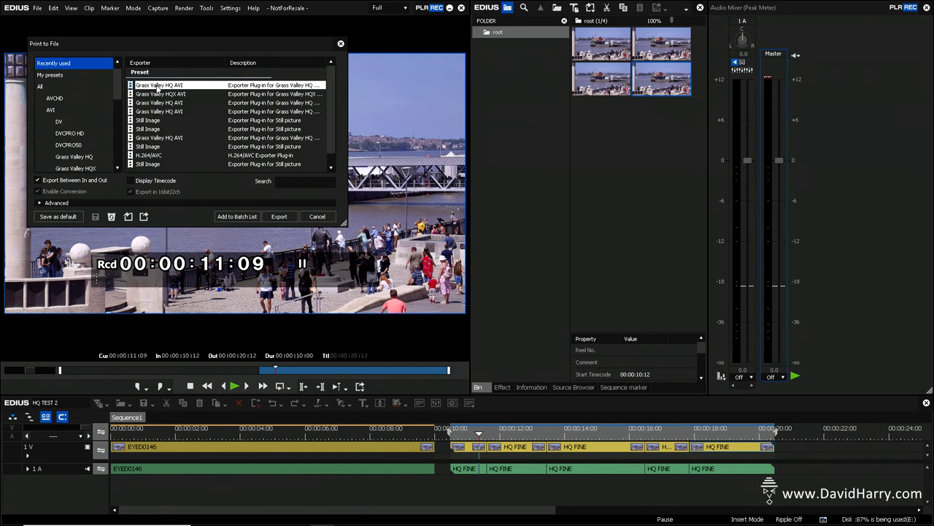
double_click(158, 86)
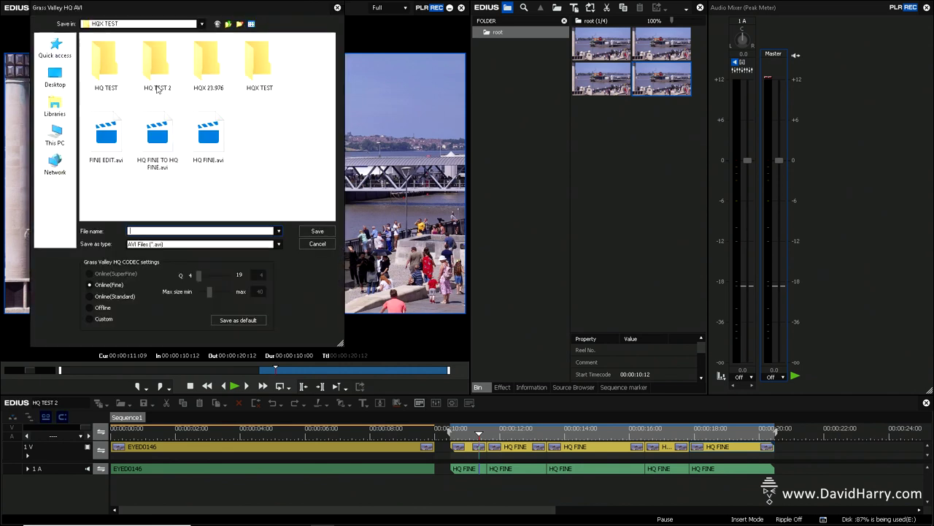
left_click(90, 319)
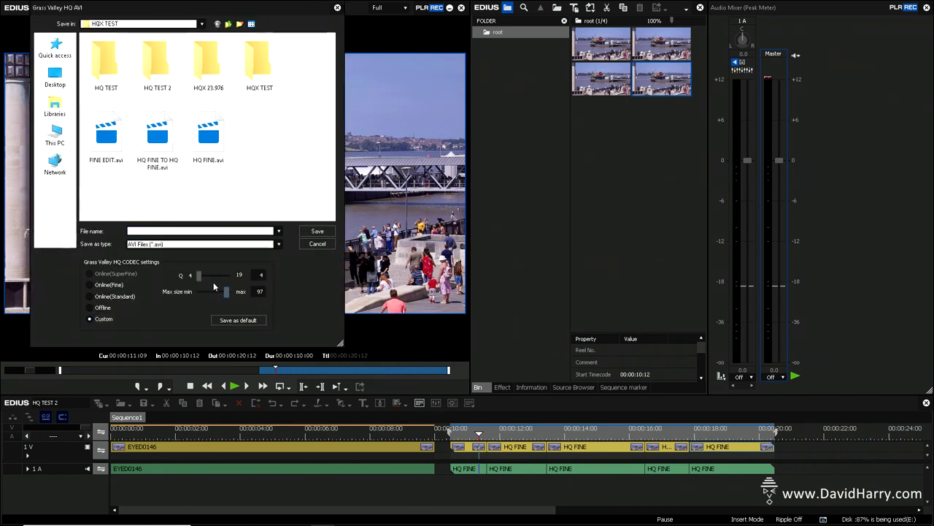
left_click(152, 230)
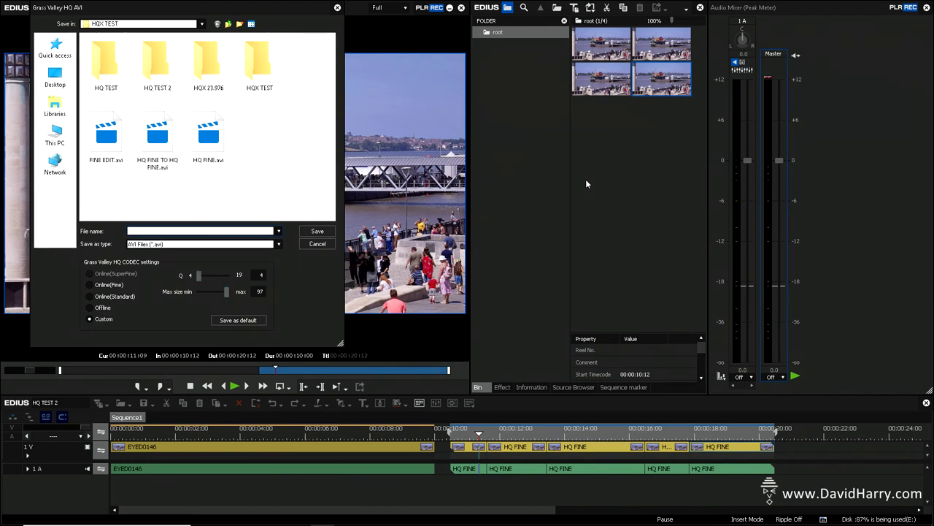
type("MAX")
left_click(316, 231)
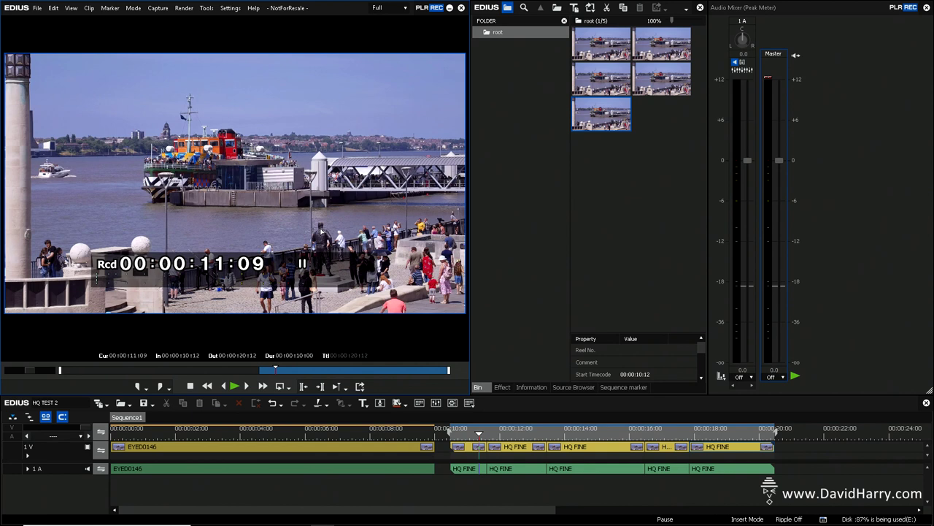
Step: In the HQX TEST folder, open MAX.avi's Properties and move it left
key("alt+Tab")
left_click(503, 306)
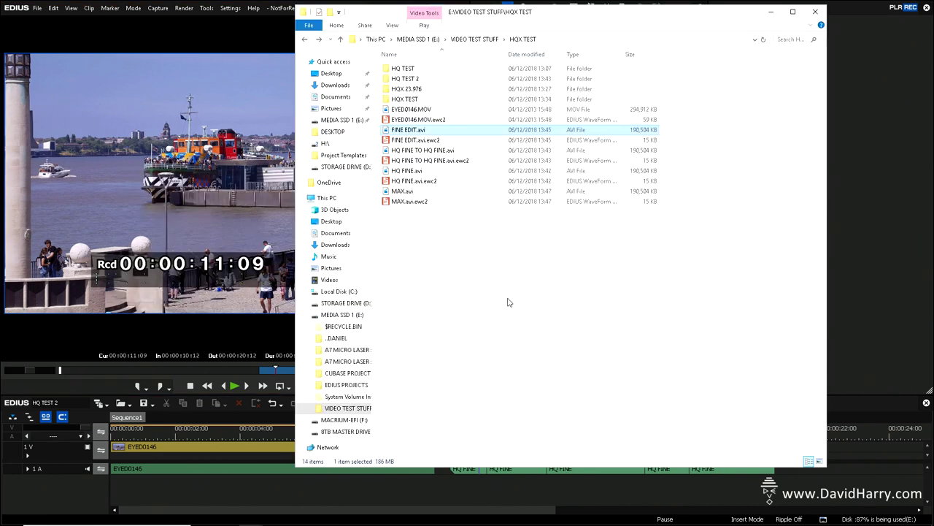
left_click(407, 194)
right_click(406, 194)
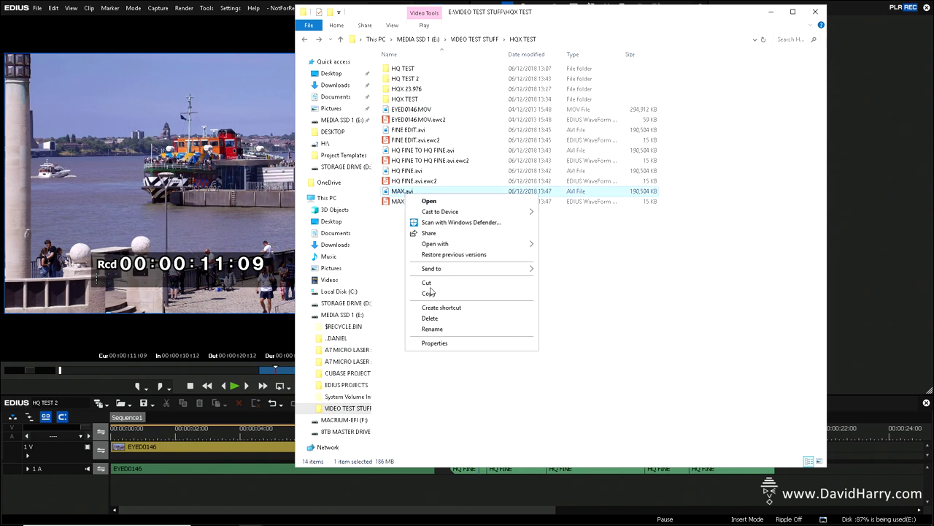
left_click(438, 343)
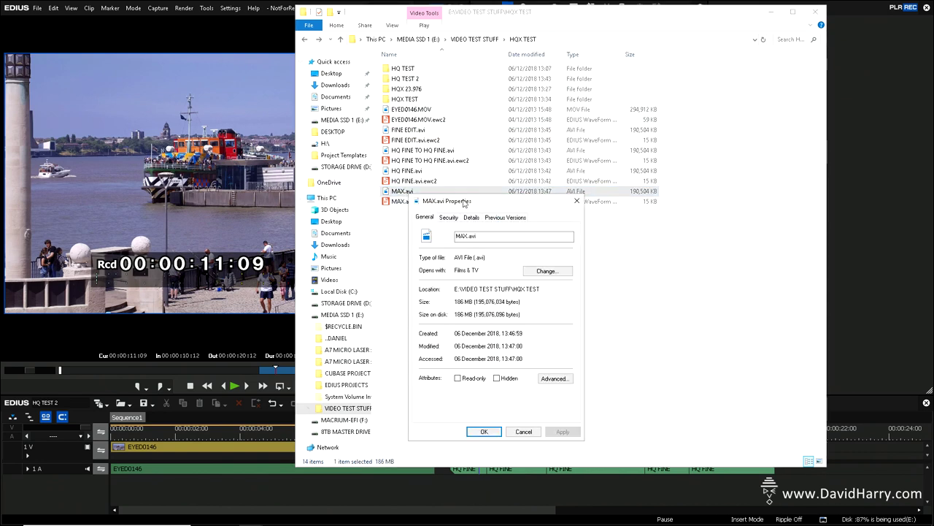
left_click_drag(475, 201, 162, 130)
Step: Place HQ FINE.avi's Properties alongside MAX.avi's, both showing 186 MB
left_click(405, 172)
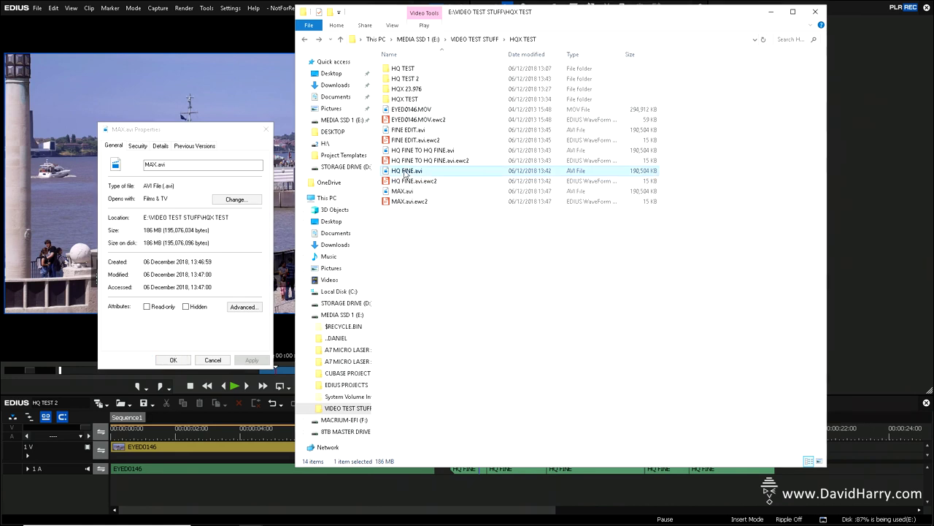
right_click(405, 172)
left_click(459, 320)
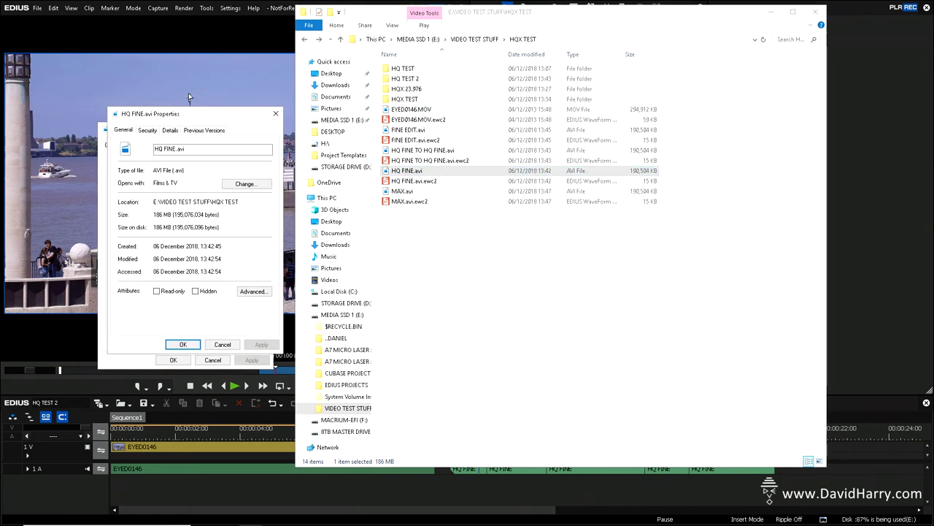
left_click_drag(195, 115, 362, 137)
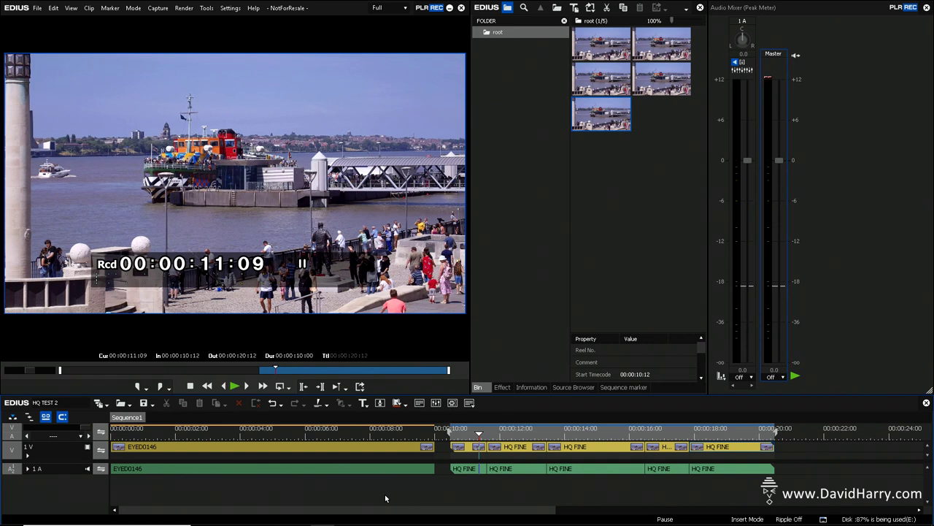
Step: Deselect the exported clip in the bin, returning the timeline cursor to 00:00:10:23
left_click(552, 237)
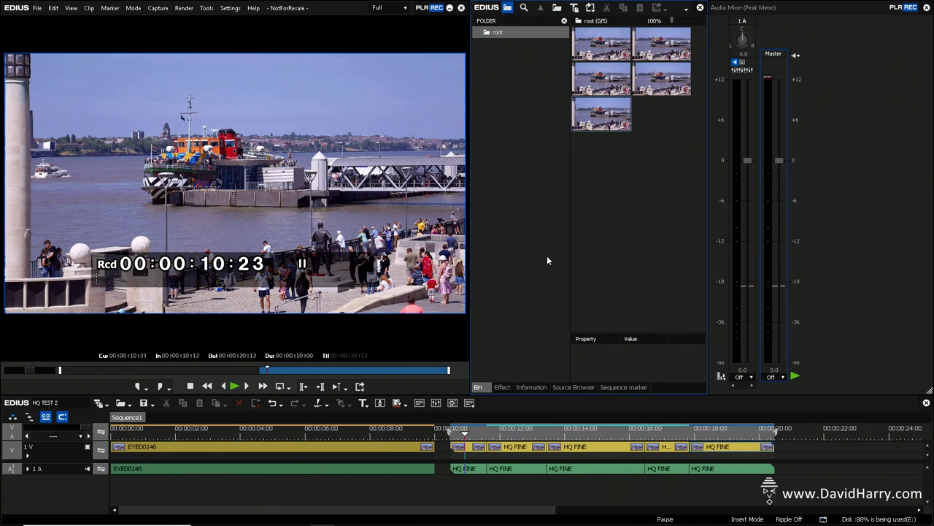
Step: Export the edit via Print to File as a Grass Valley HQ AVI at Offline quality, named OFFLINE.avi
left_click(366, 389)
left_click(383, 443)
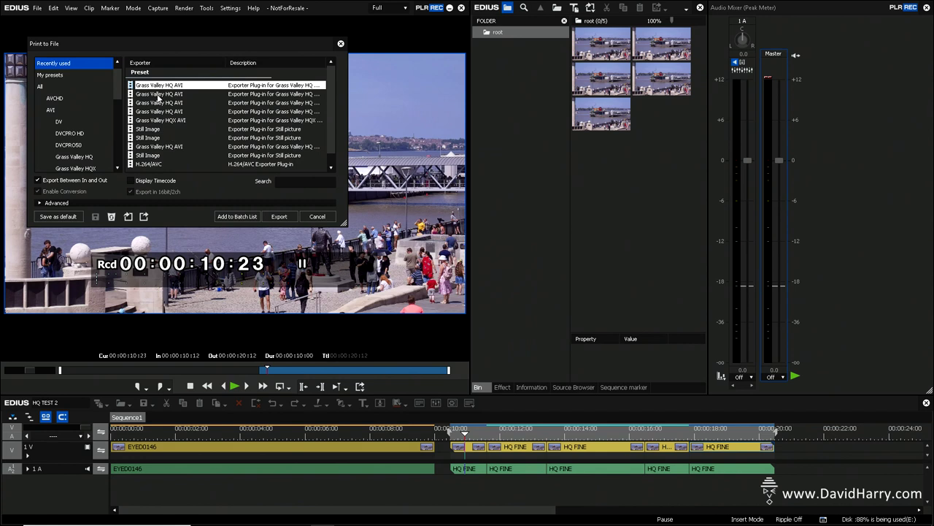
double_click(161, 87)
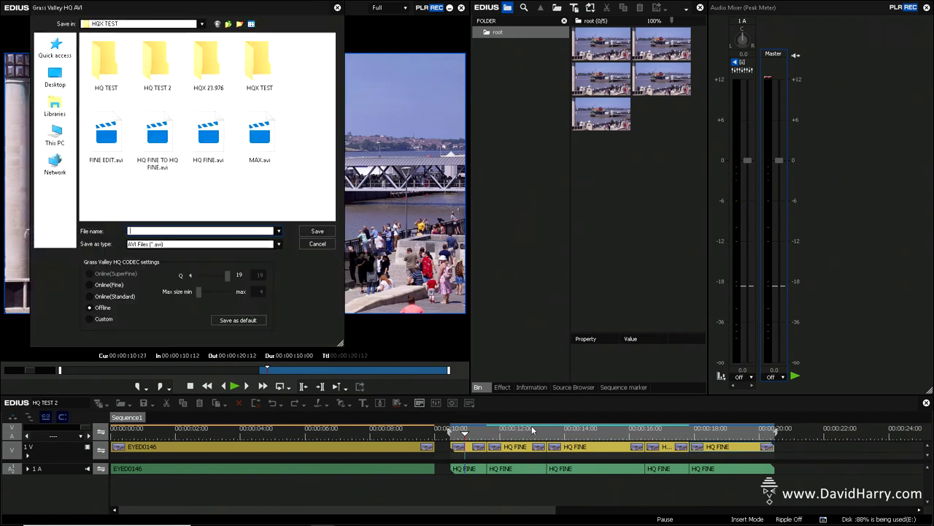
left_click(93, 308)
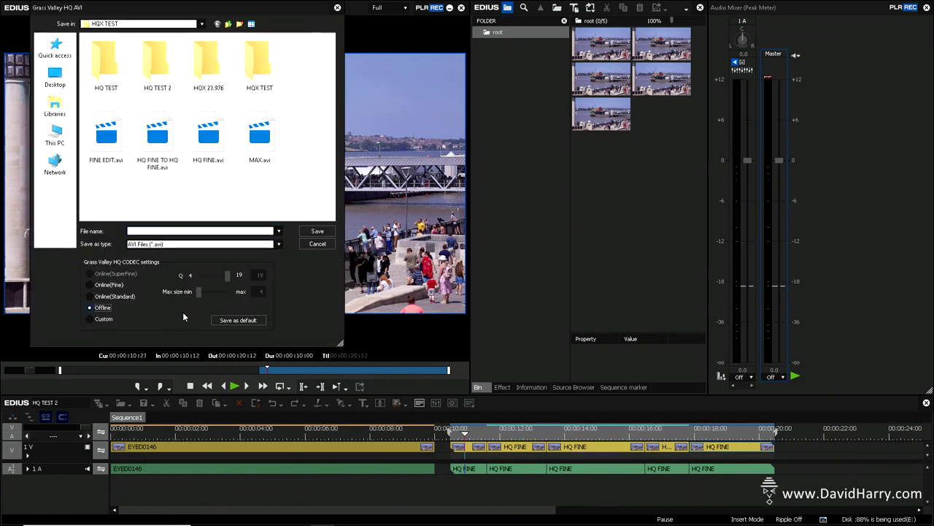
left_click(193, 230)
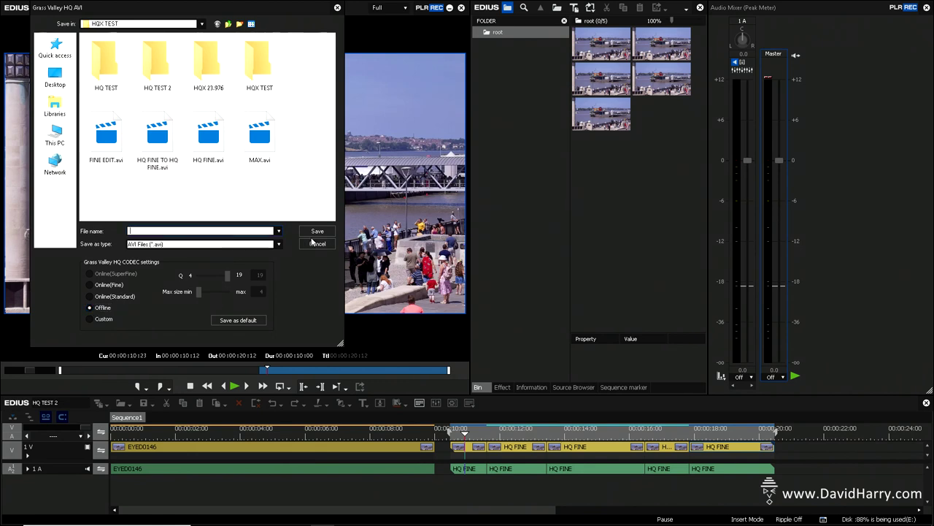
type("OFFLINE")
key("Return")
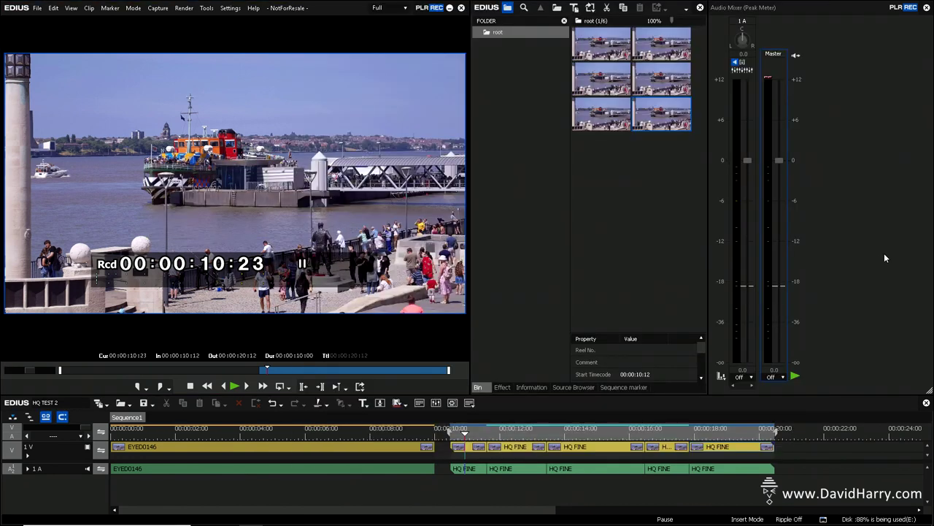
Step: Load the OFFLINE clip in the player and view OFFLINE.avi's properties in Explorer (33.2 MB)
double_click(660, 123)
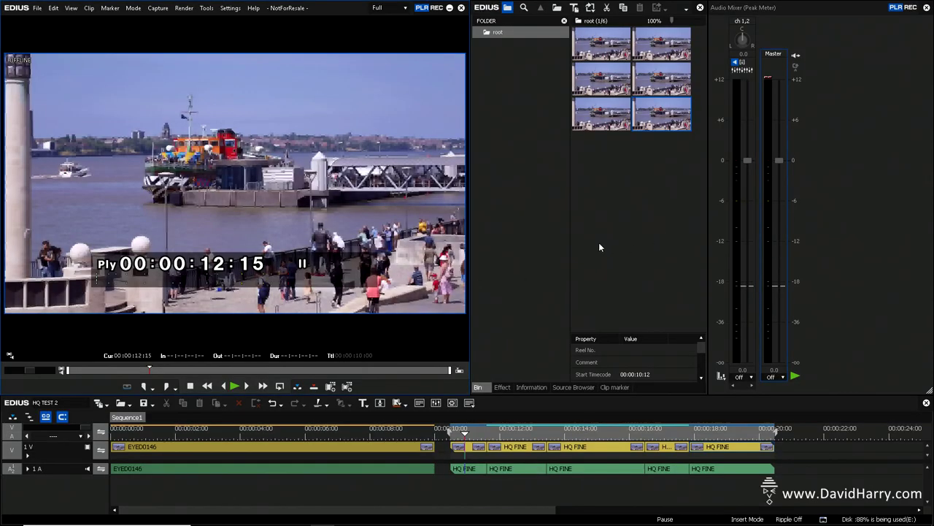
key("alt+Tab")
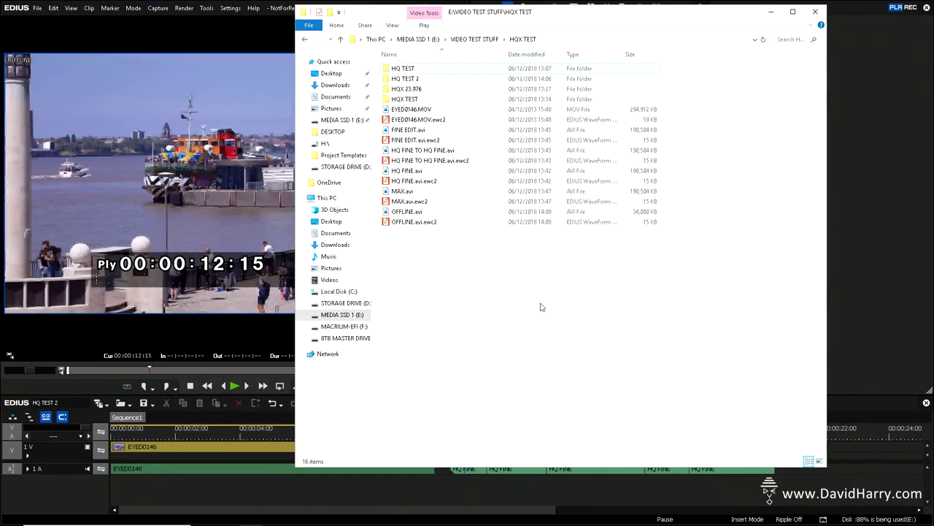
right_click(402, 213)
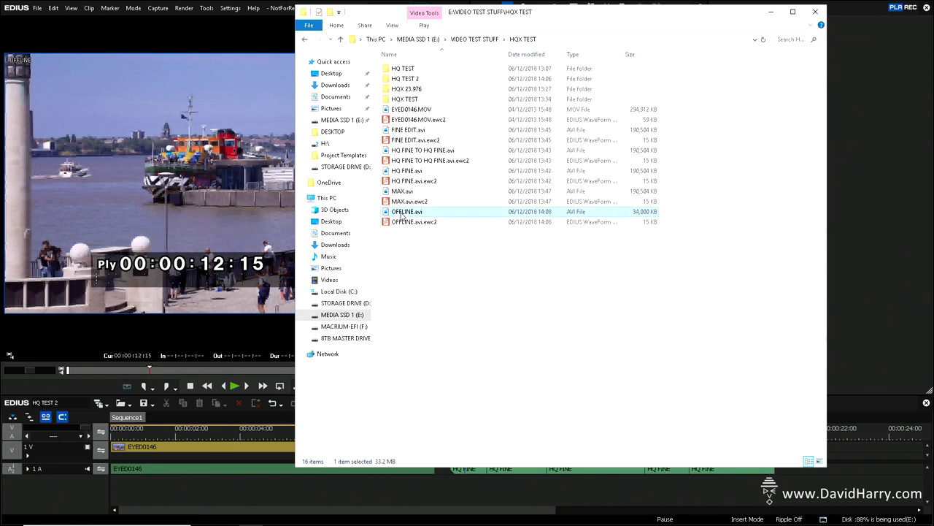
left_click(442, 362)
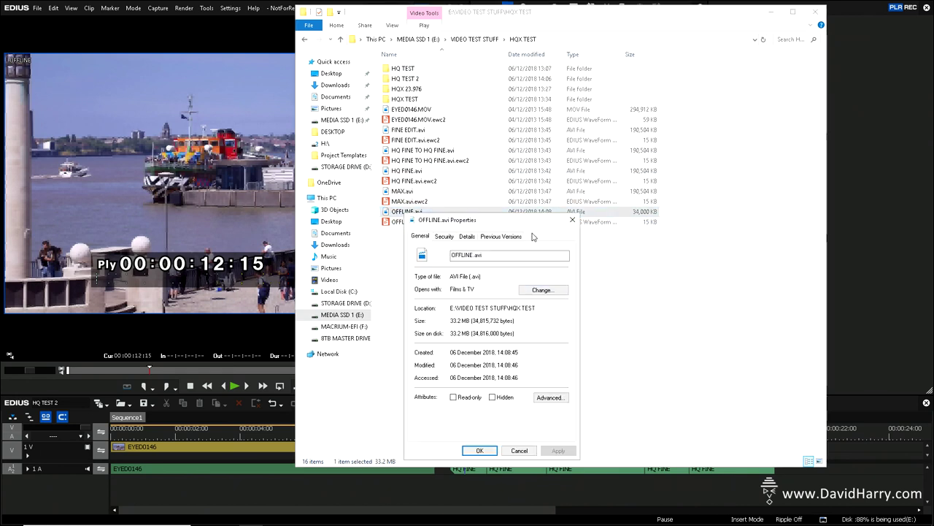
left_click_drag(525, 223, 221, 133)
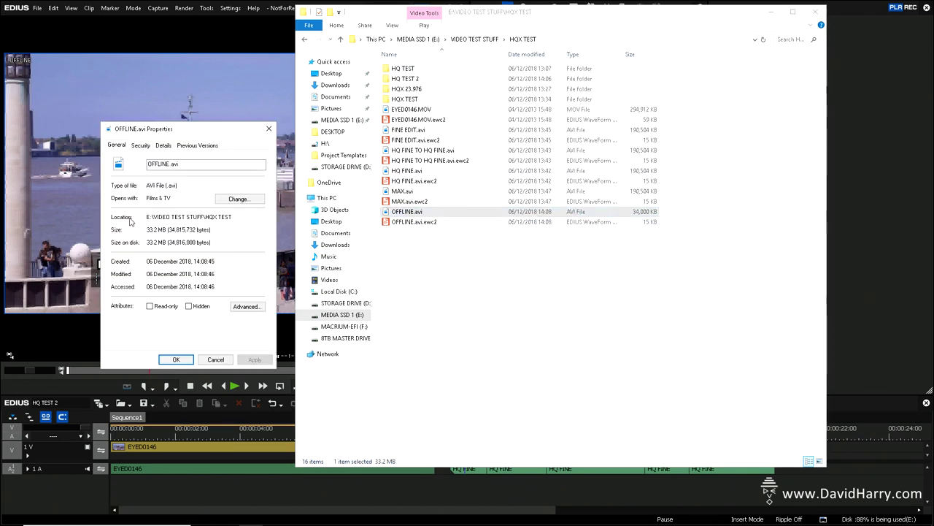
Step: Compare with FINE EDIT.avi's properties (186 MB), then return to EDIUS
right_click(403, 123)
right_click(393, 130)
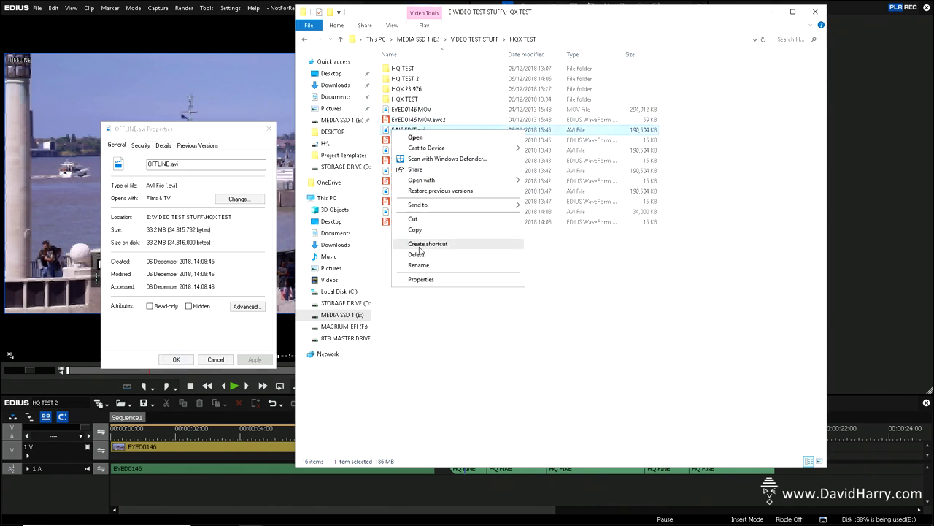
left_click(420, 279)
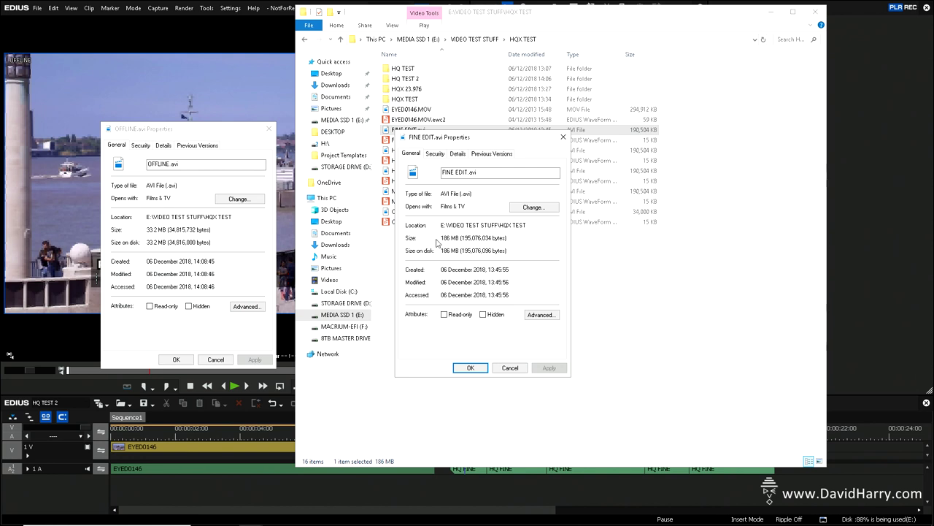
left_click(343, 485)
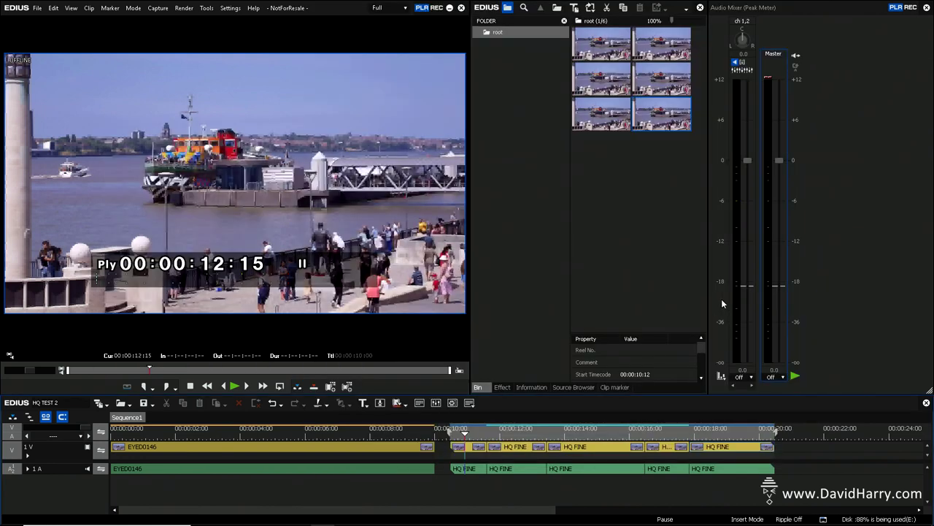